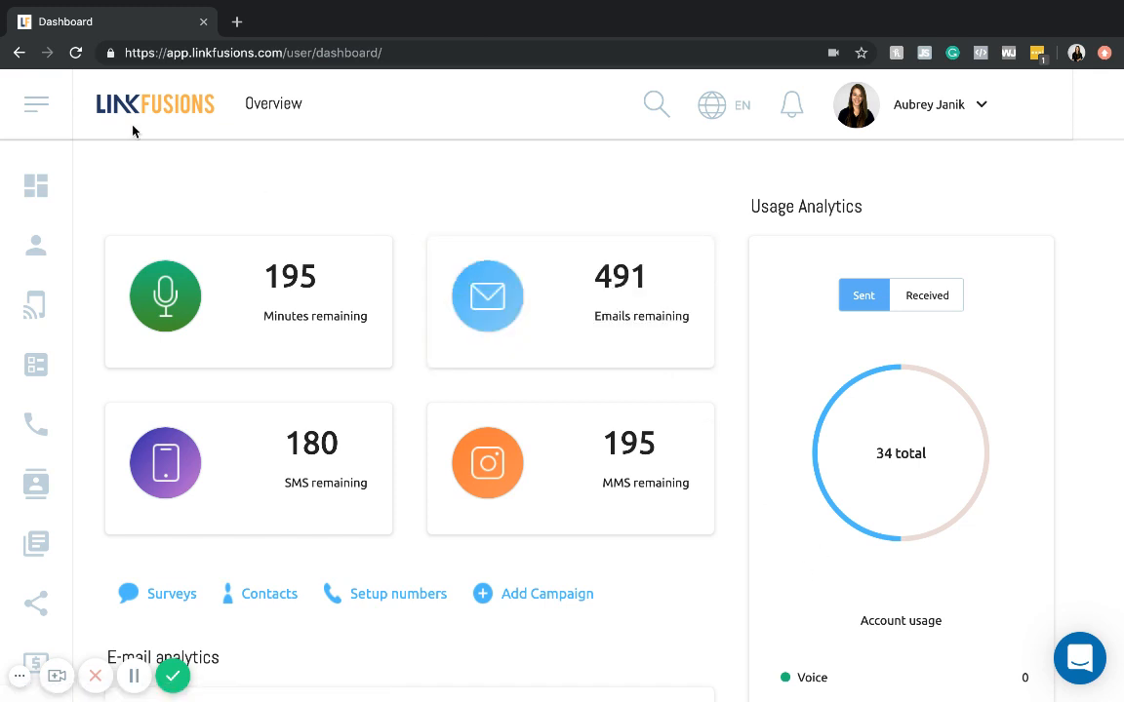
- Open the Restaurant Promotion campaign for editing from the list of managed campaigns
click(50, 307)
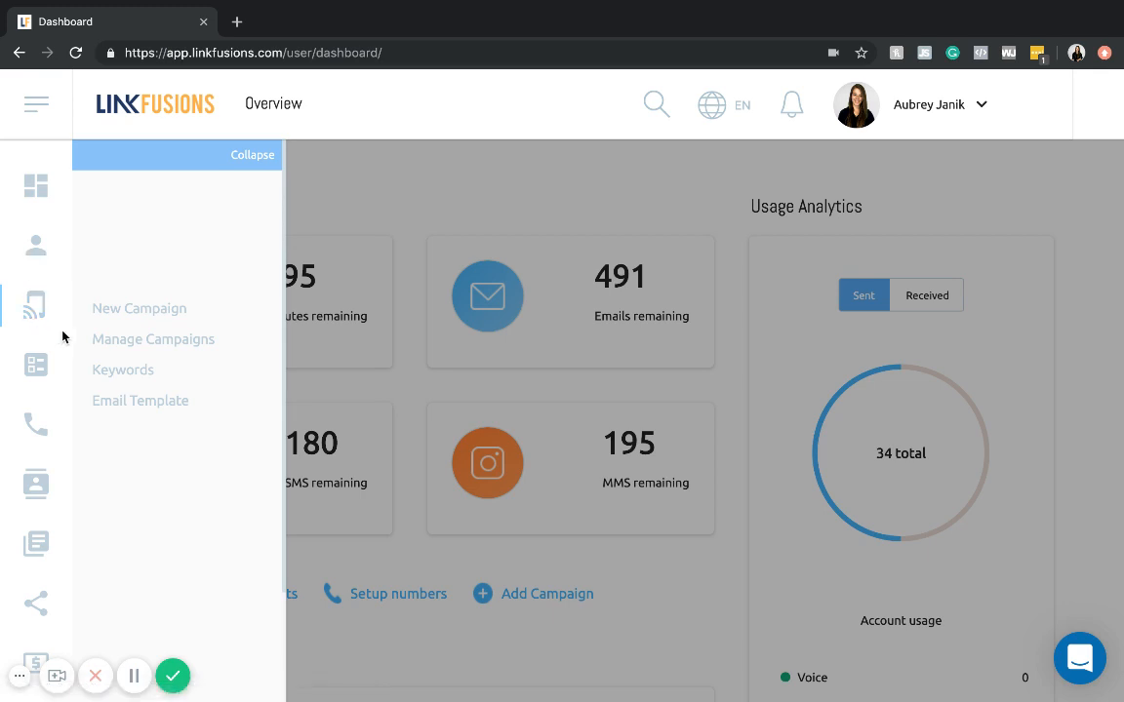
click(110, 348)
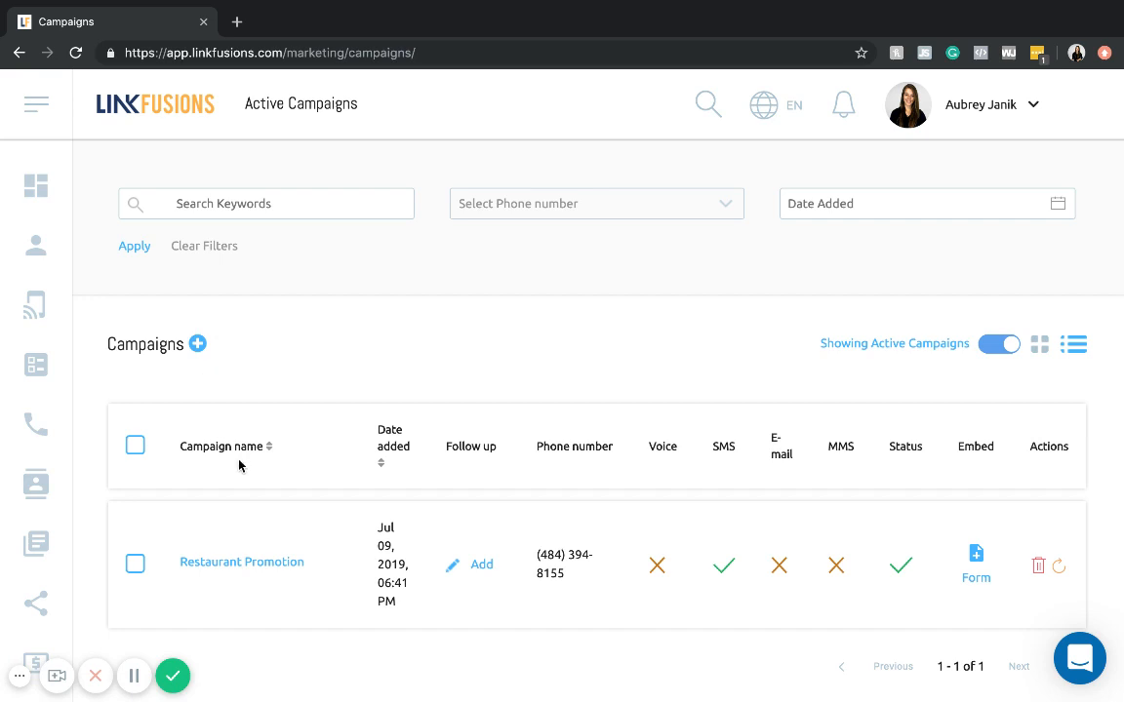
click(226, 563)
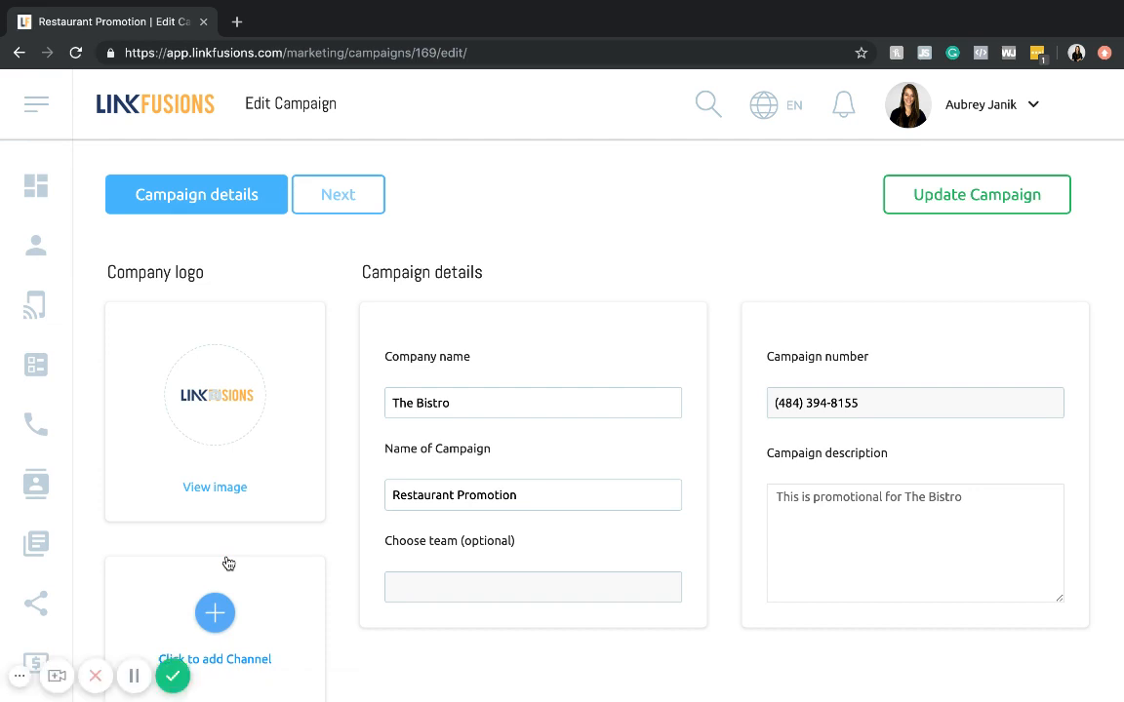
- Enable the e-mail channel for the campaign and open its Add e-mail form
scroll(228, 564, down, 1)
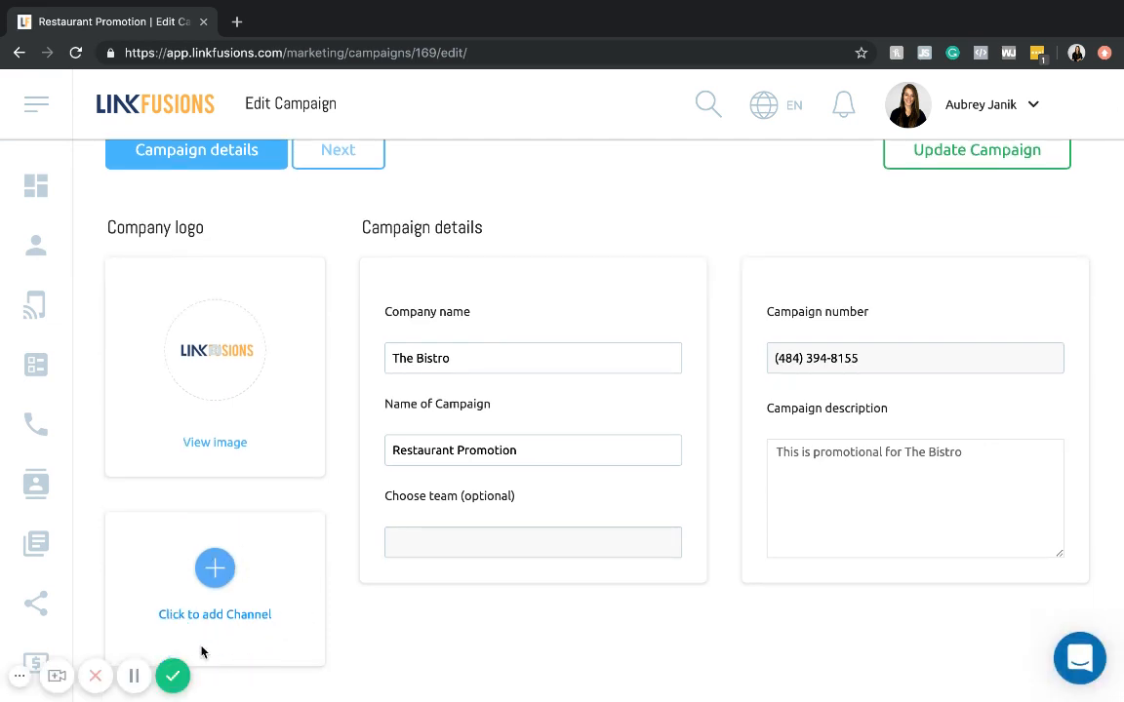
click(217, 572)
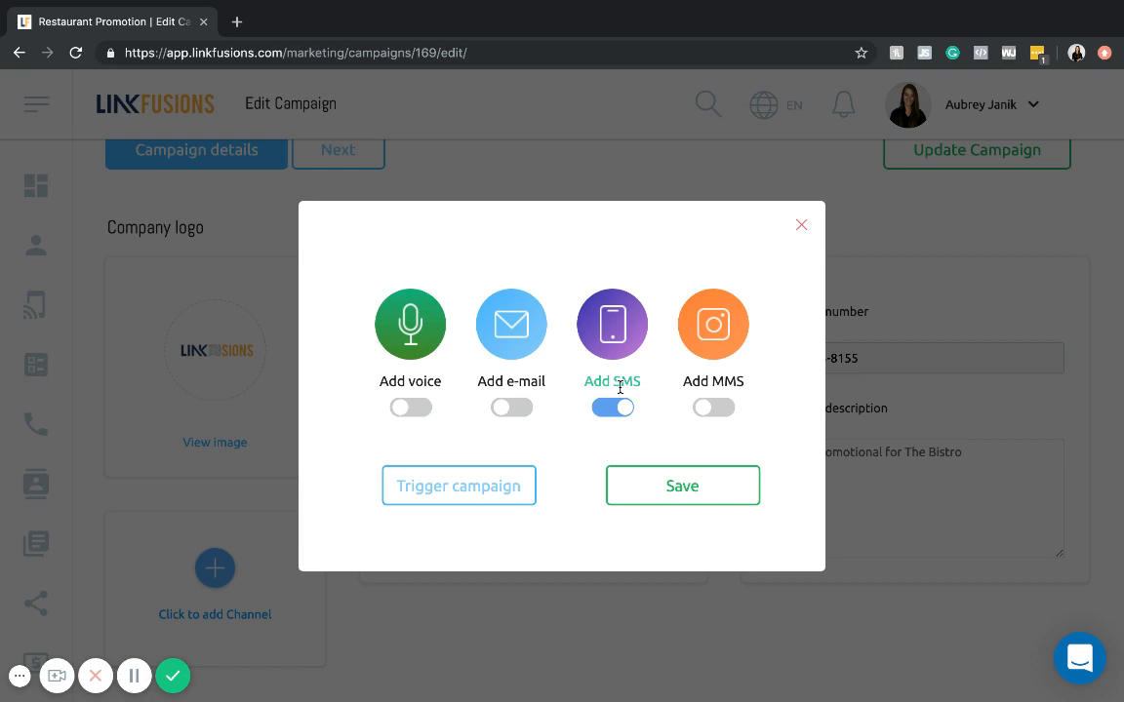
click(510, 418)
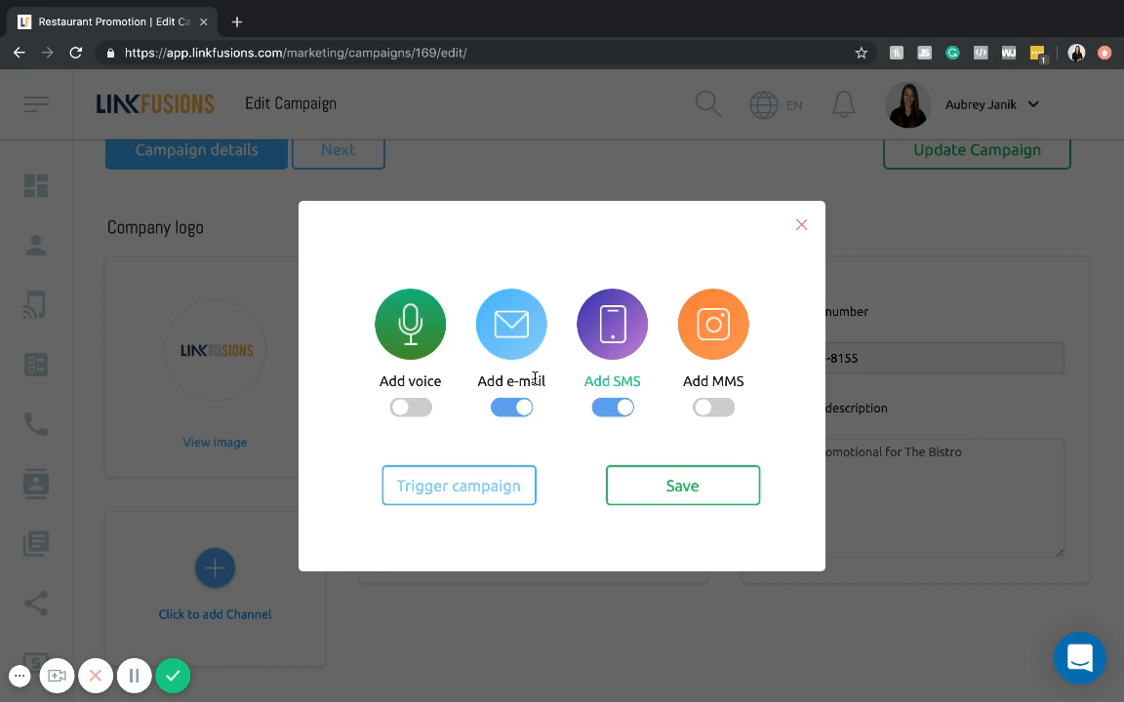
click(508, 326)
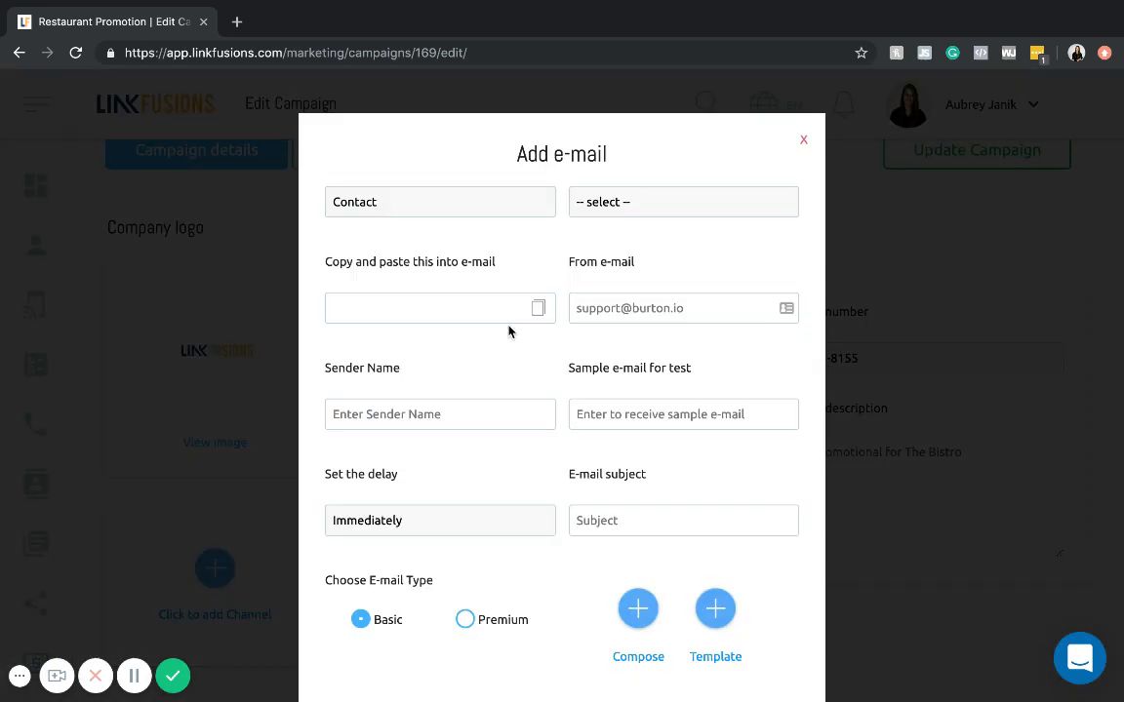
- Choose the contact's first name as the merge field and copy its {{contact__first_name}} placeholder
scroll(508, 331, down, 1)
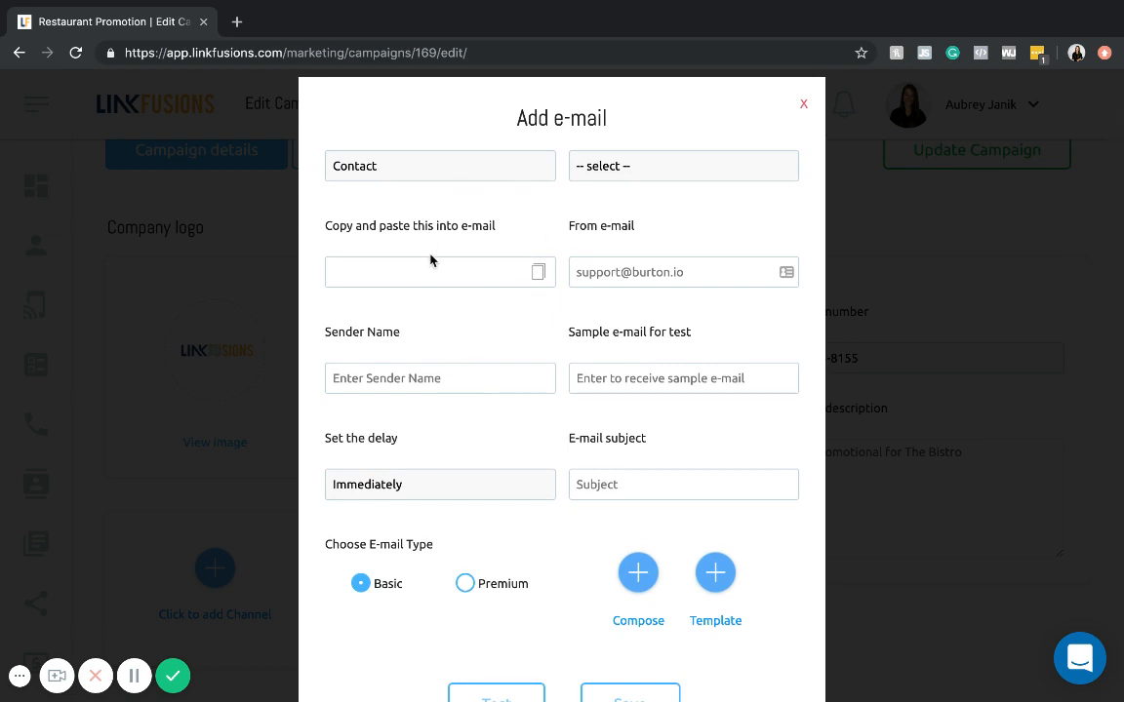
click(681, 178)
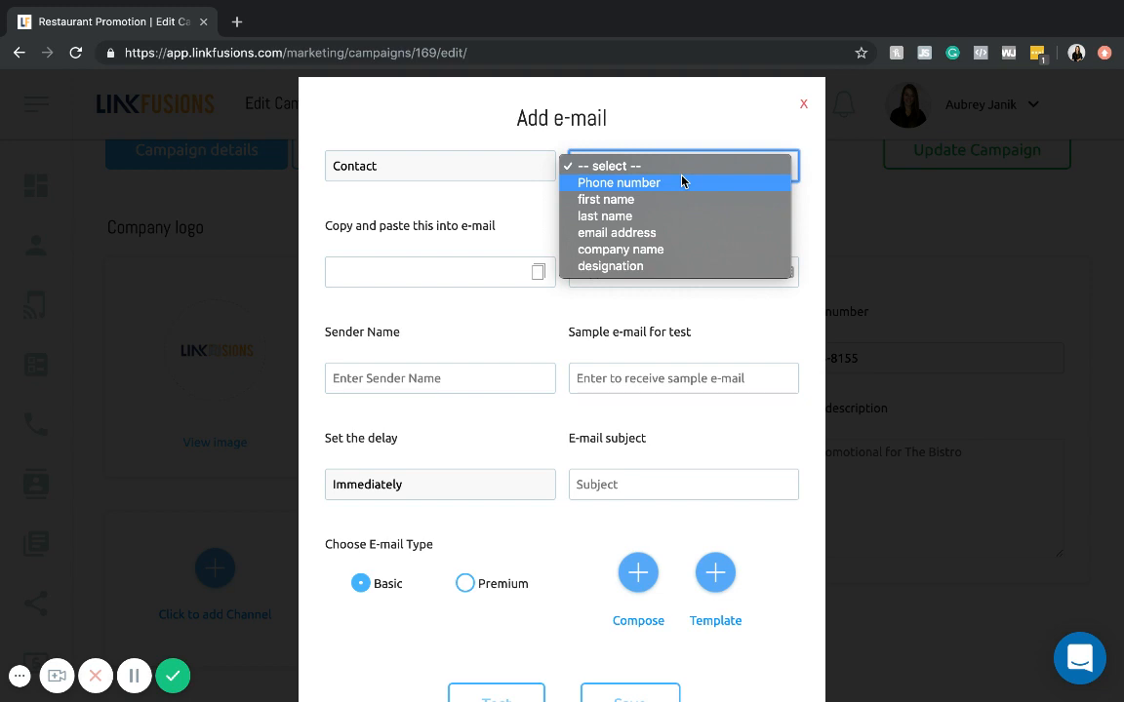
click(586, 199)
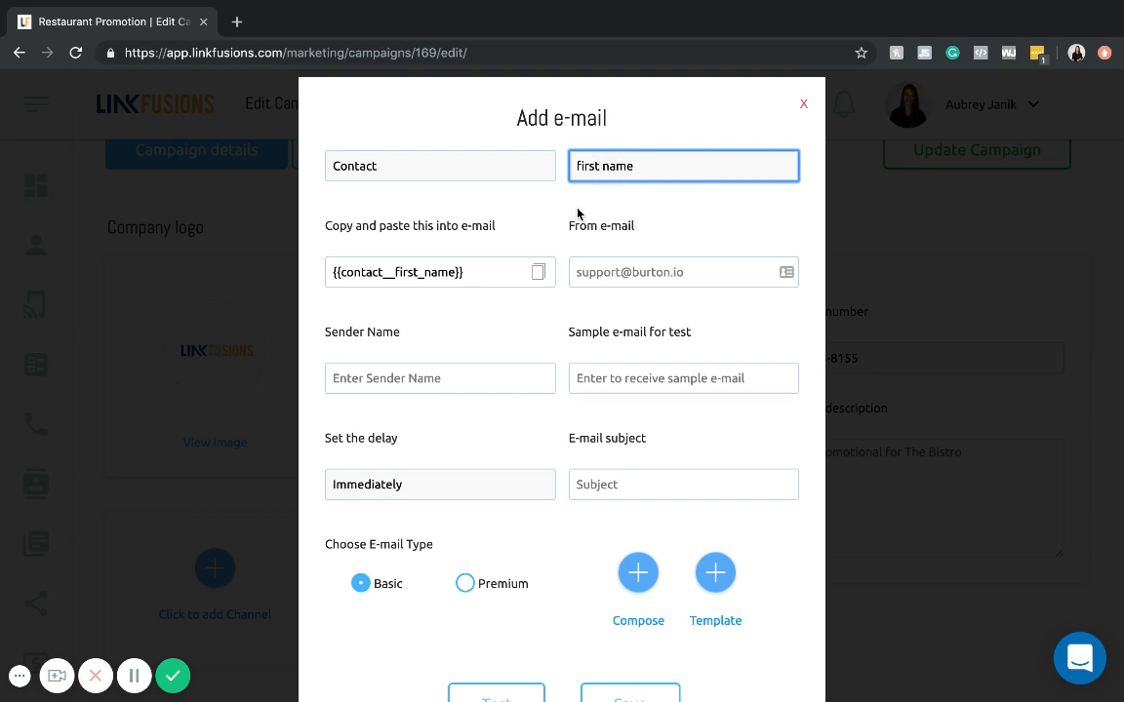
scroll(521, 190, down, 1)
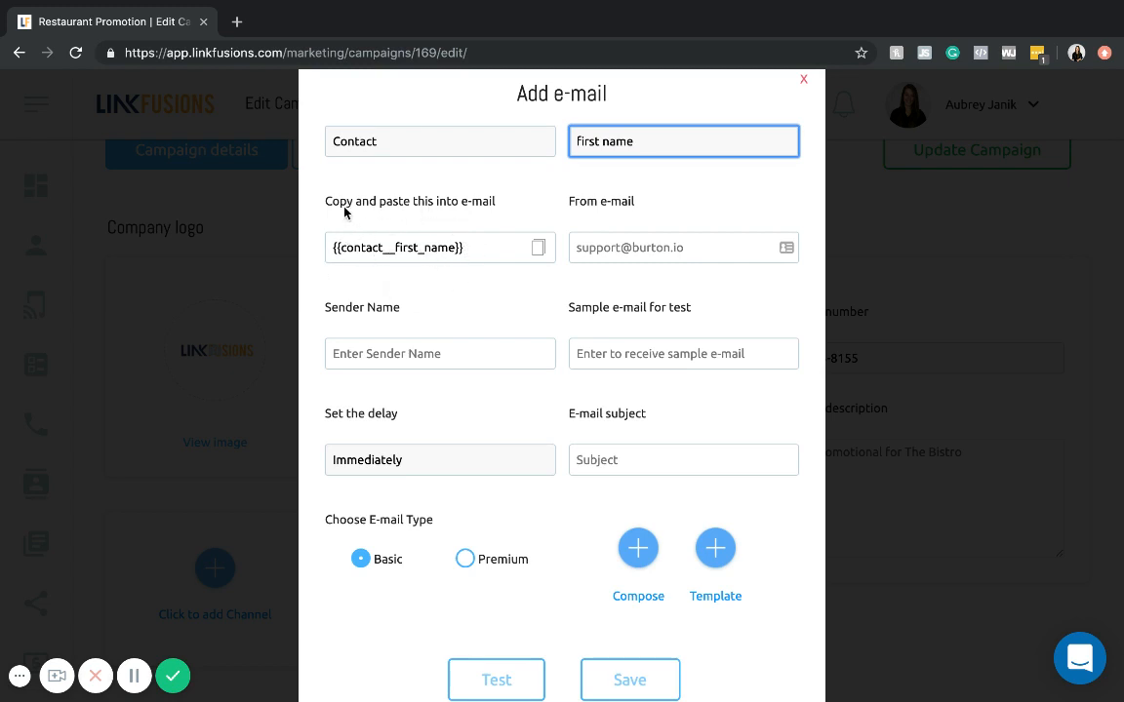
double_click(449, 247)
right_click(448, 249)
click(365, 282)
drag(464, 247, 314, 243)
right_click(405, 256)
click(439, 283)
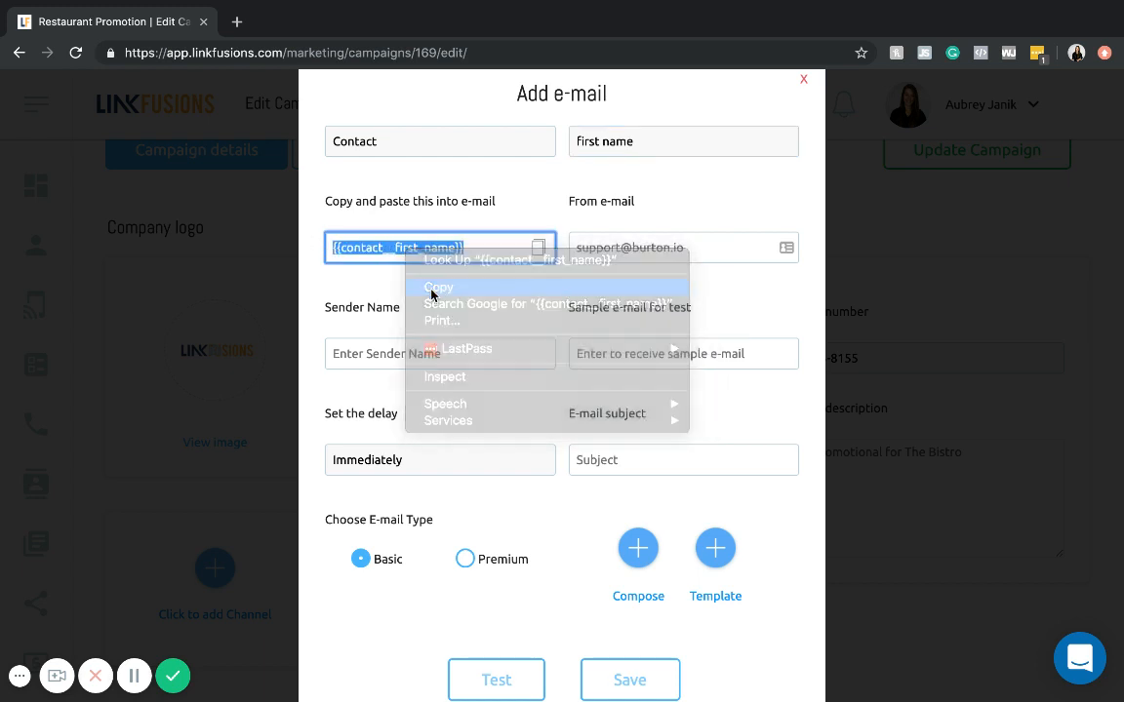
- Fill in the From e-mail field with the sender's e-mail address
scroll(586, 286, down, 1)
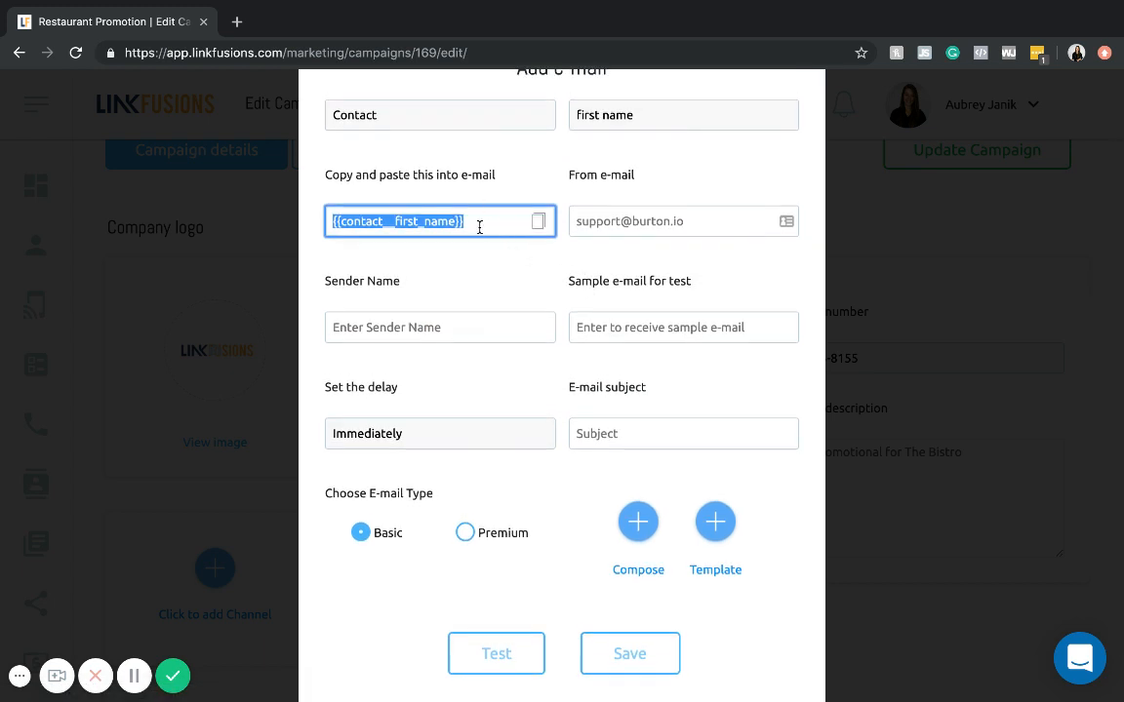
click(582, 227)
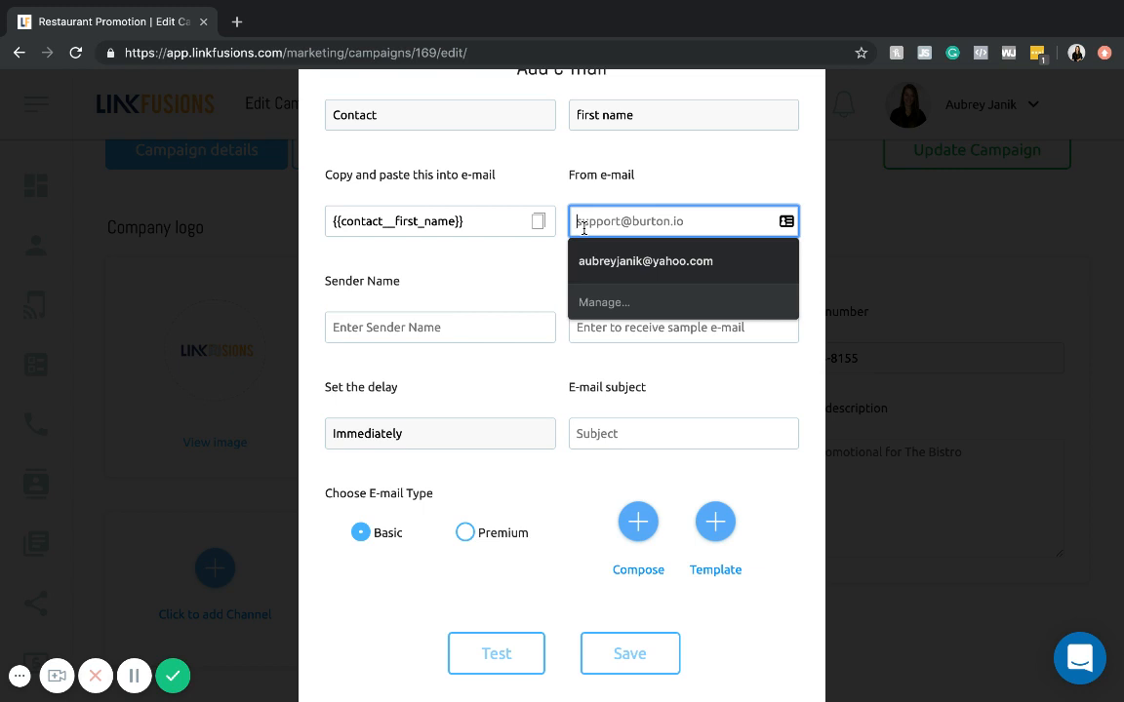
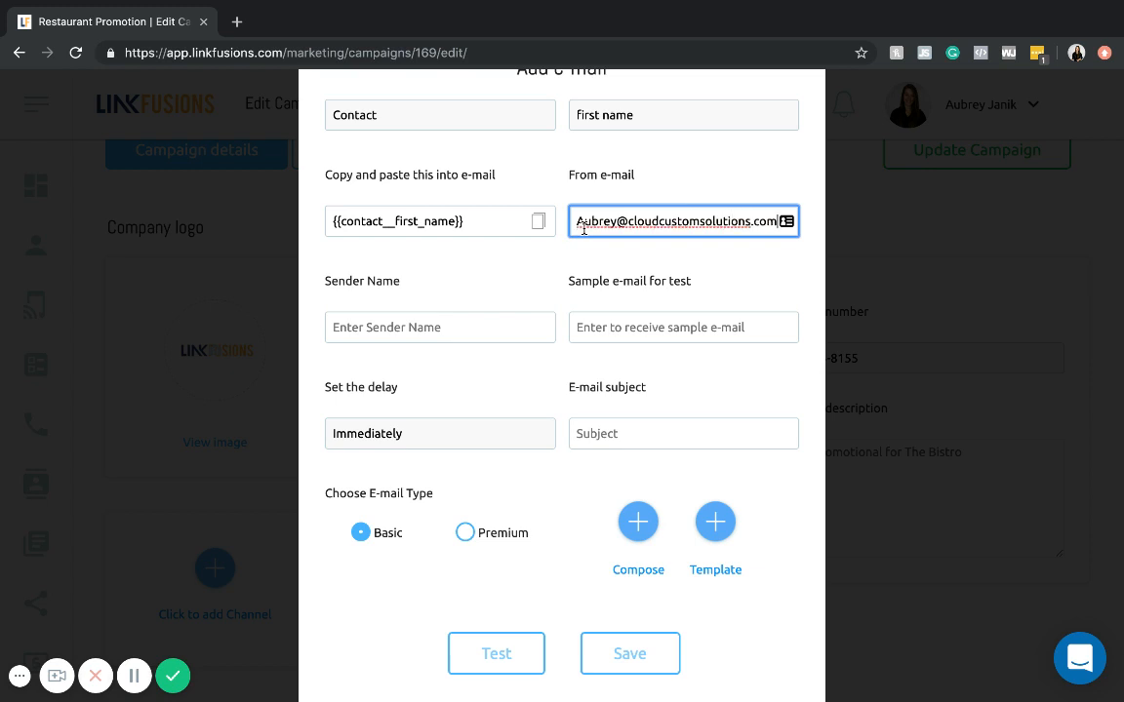
click(658, 261)
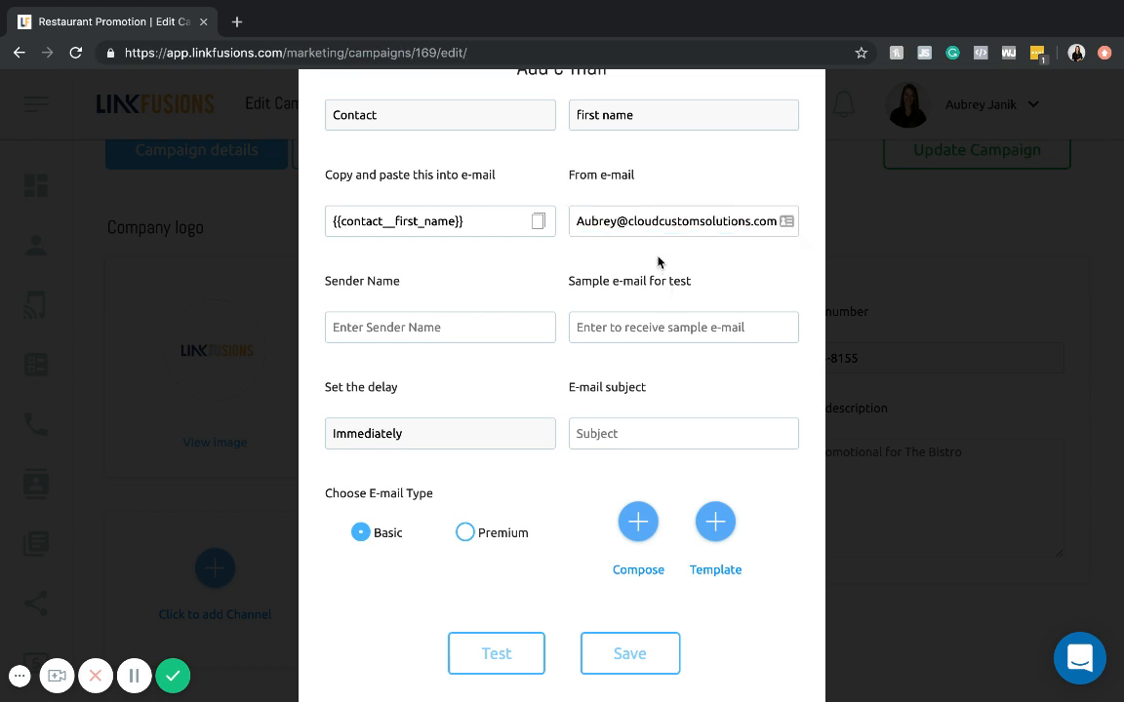
- Enter the sender's first name as the Sender Name of the e-mail
scroll(450, 278, down, 1)
click(449, 272)
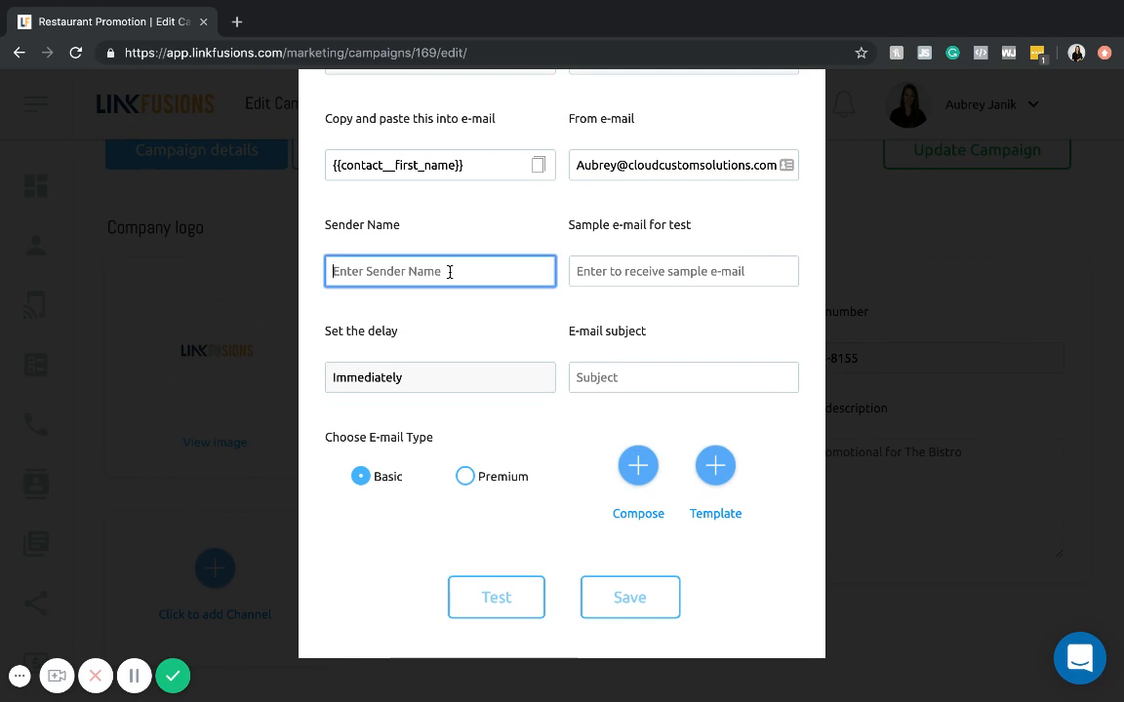
text(Aubrey)
click(557, 317)
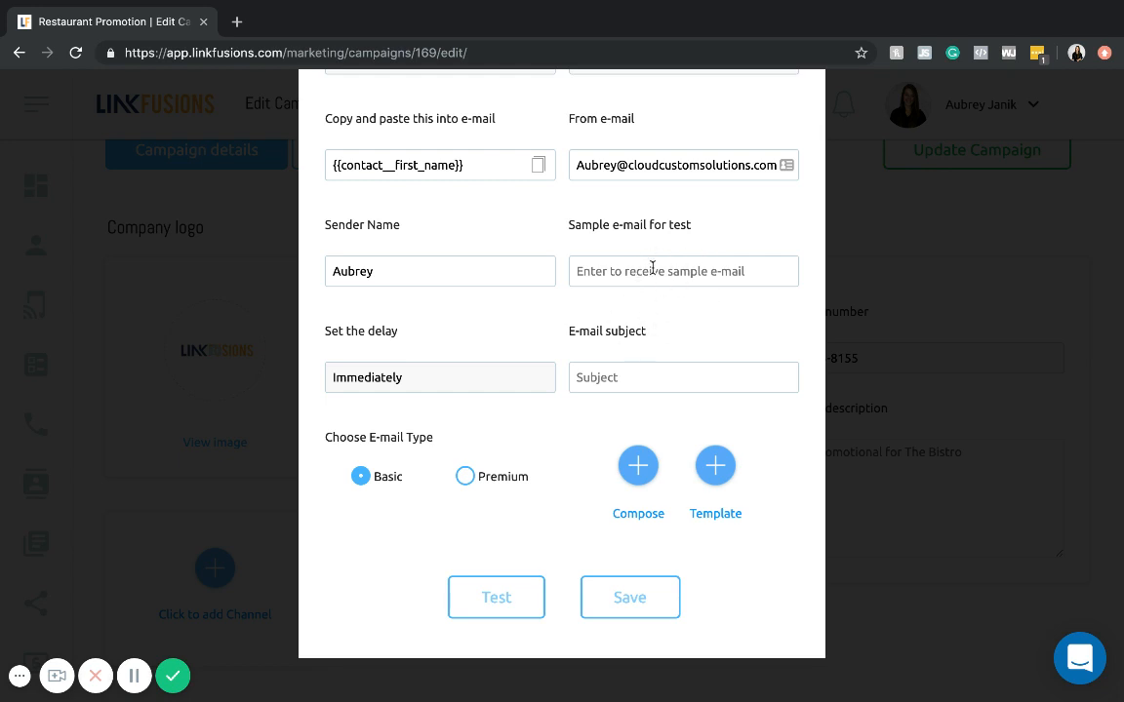
- Try the Days, Hours, Minutes, Seconds and Specific Date delay options, and return the delay to Immediately
click(411, 380)
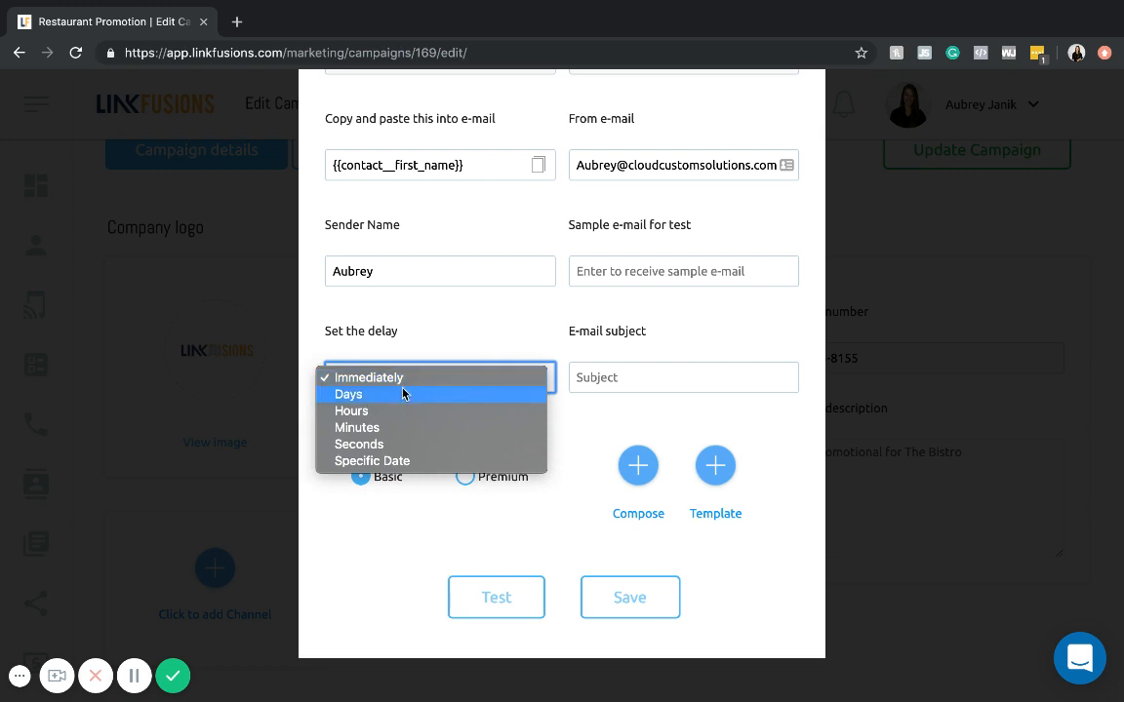
click(404, 394)
click(495, 378)
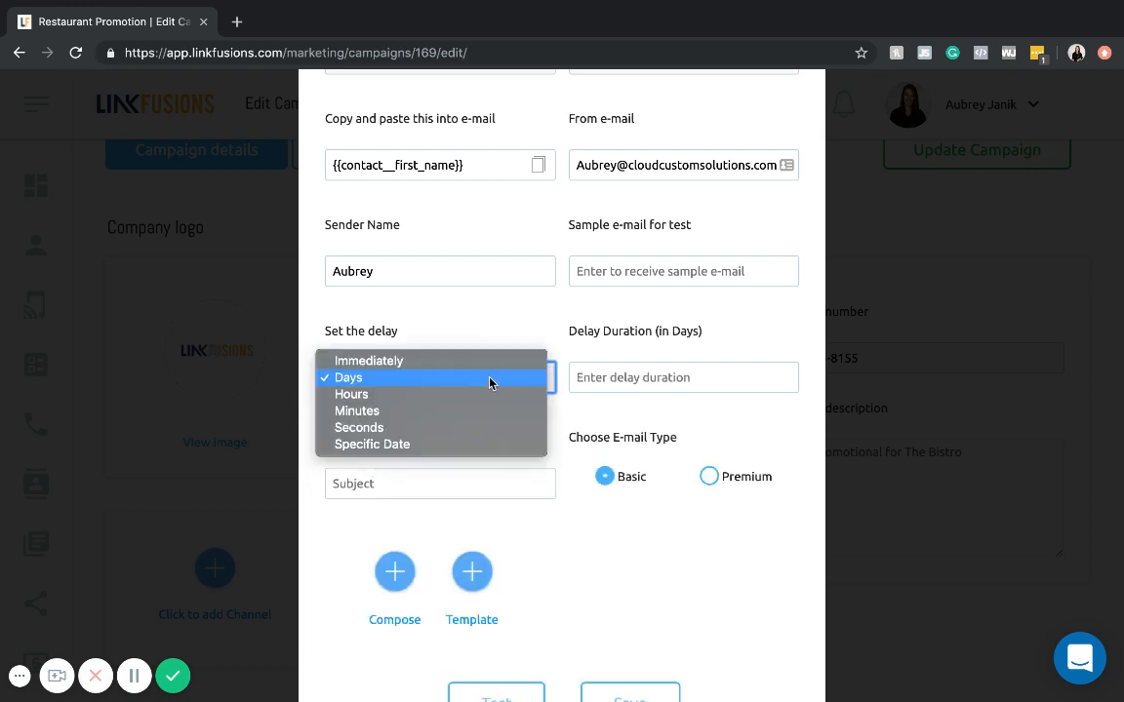
click(467, 392)
click(465, 392)
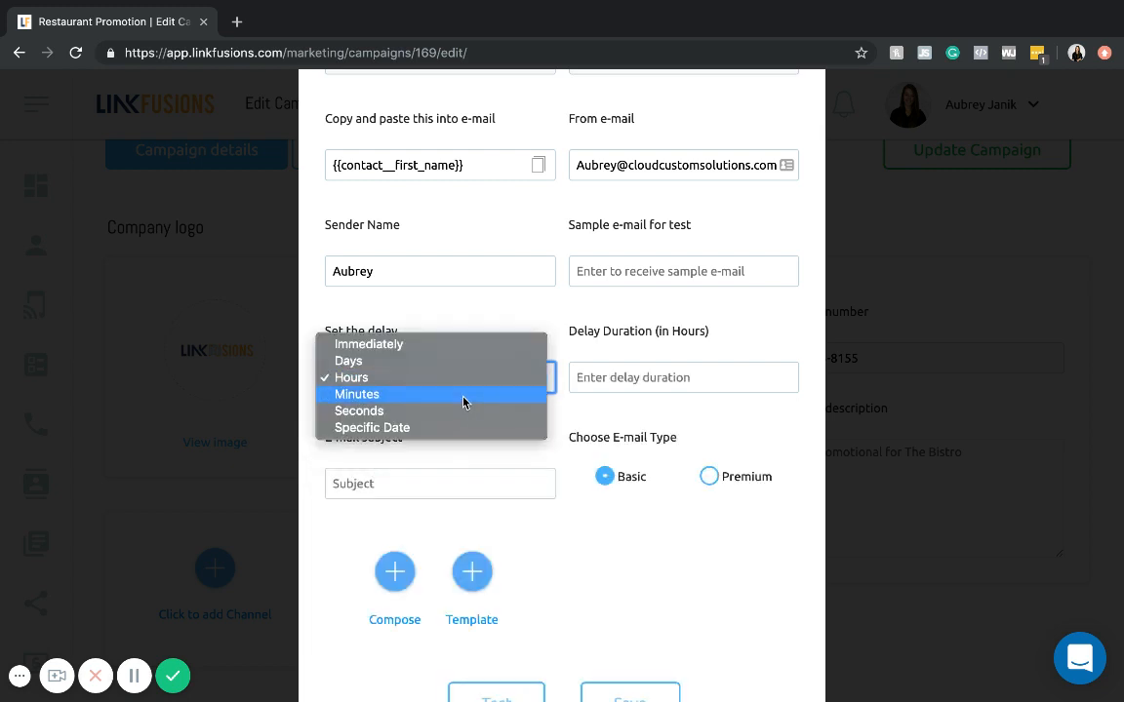
click(461, 394)
click(458, 389)
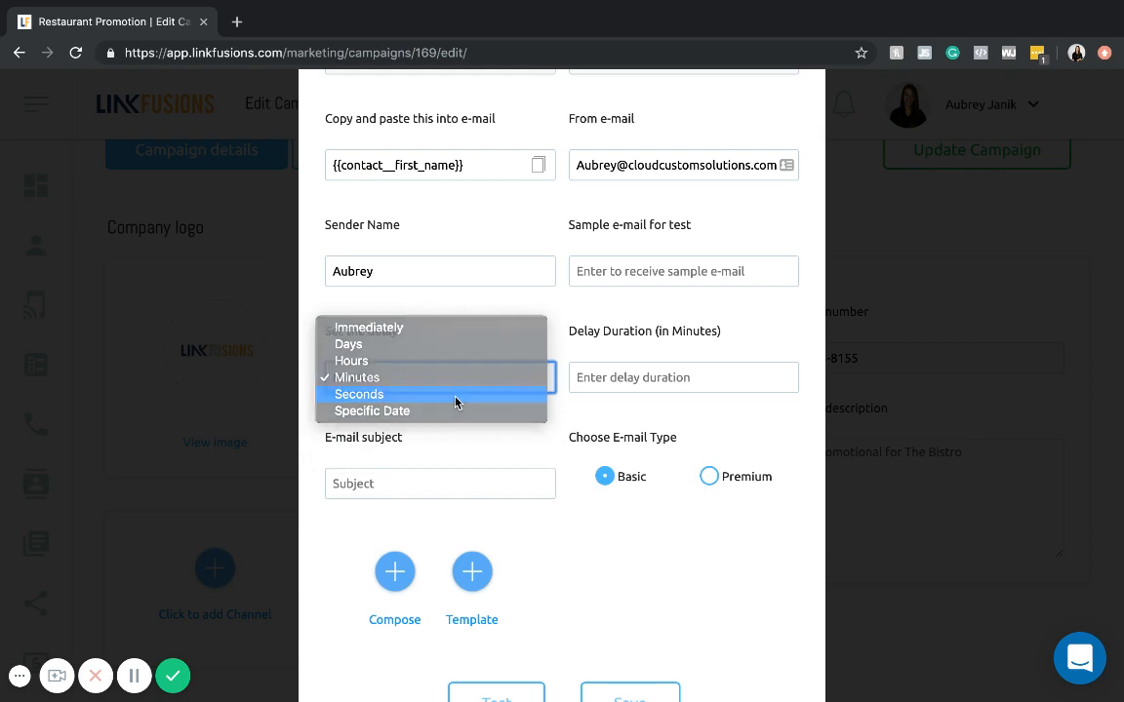
click(454, 394)
click(448, 383)
click(450, 402)
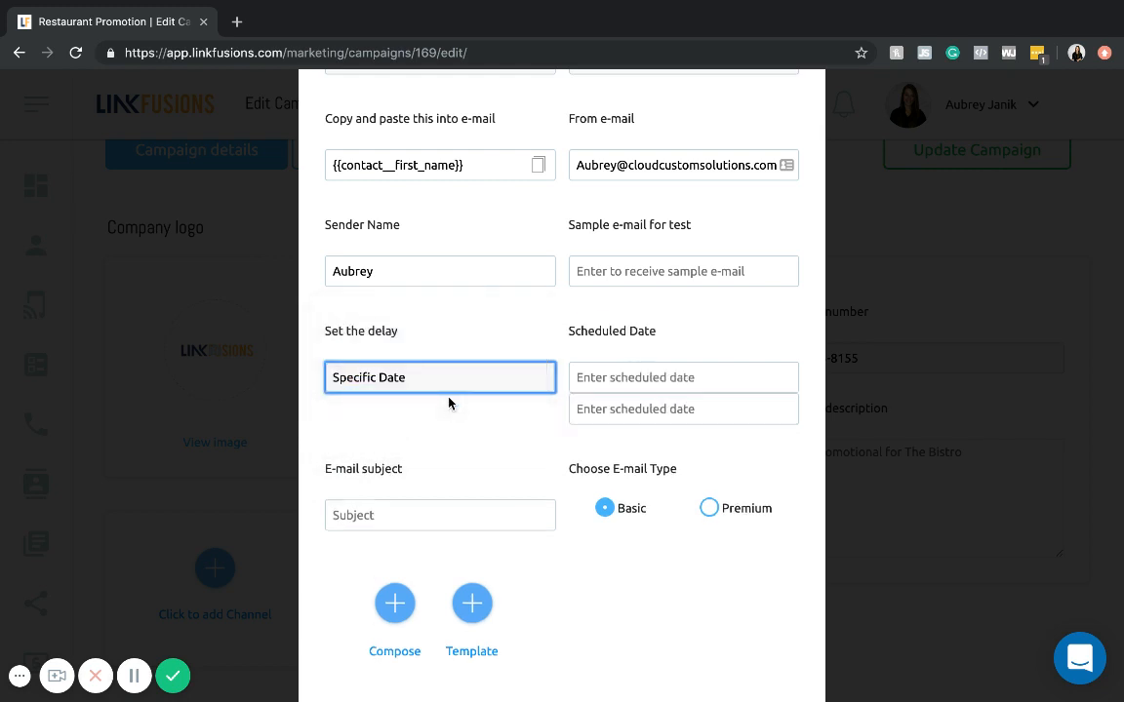
click(449, 388)
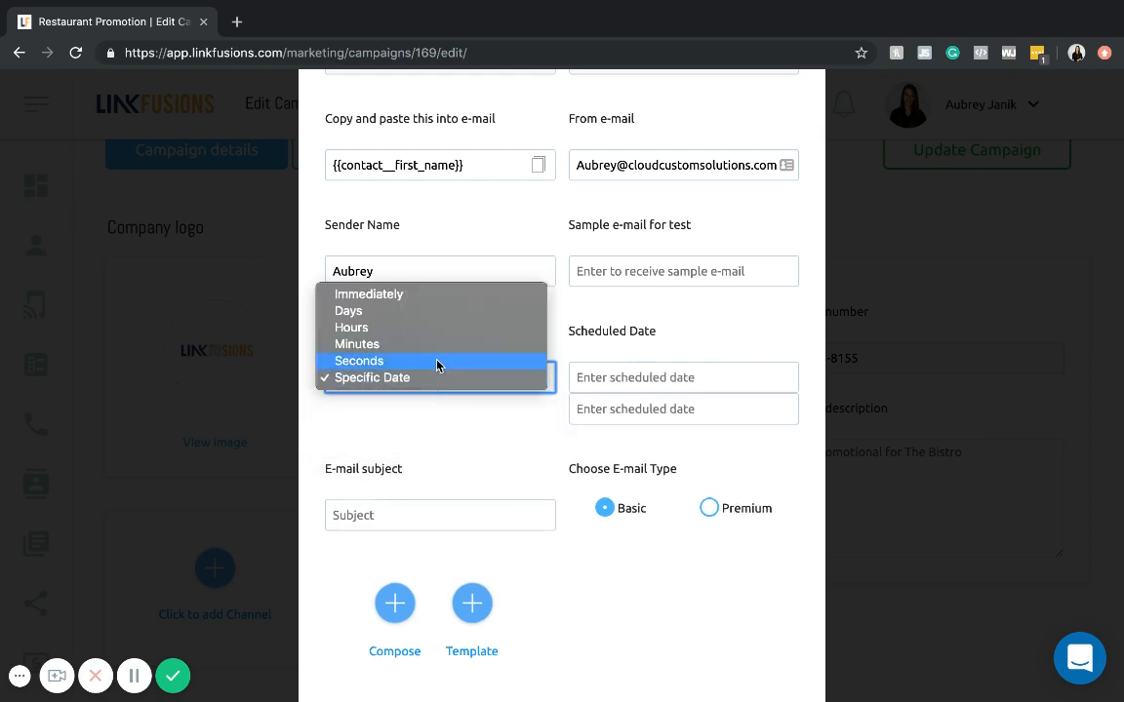
click(423, 302)
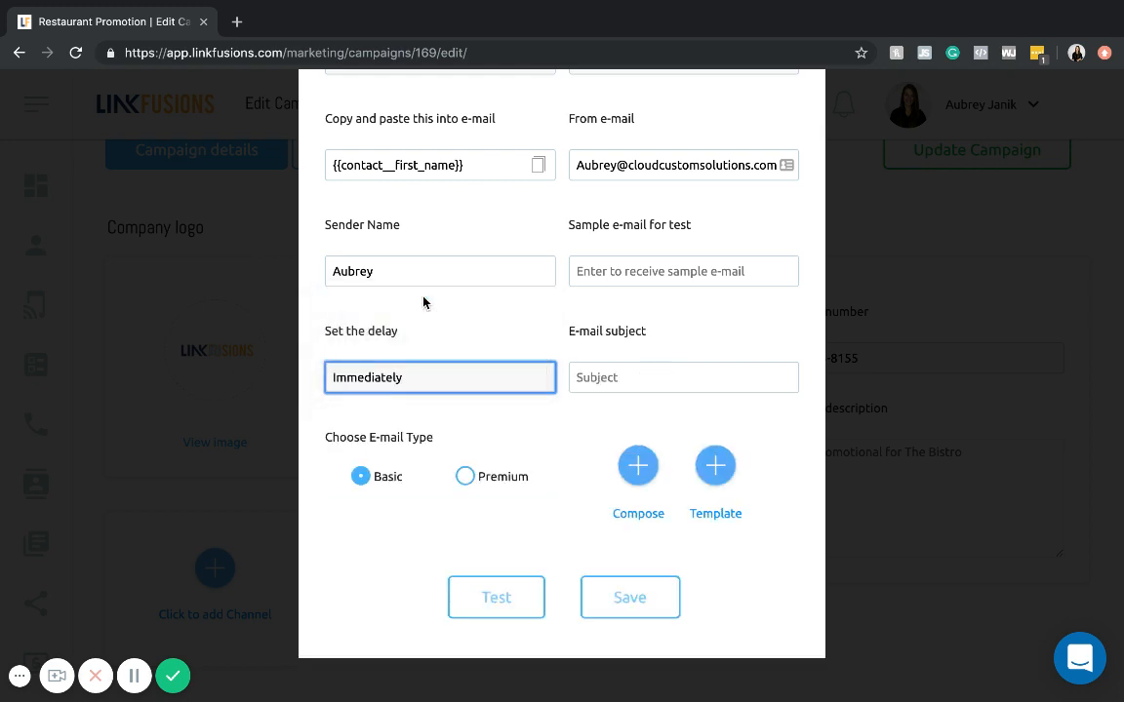
- Set the e-mail subject to "New Summer Menu Items!"
click(644, 382)
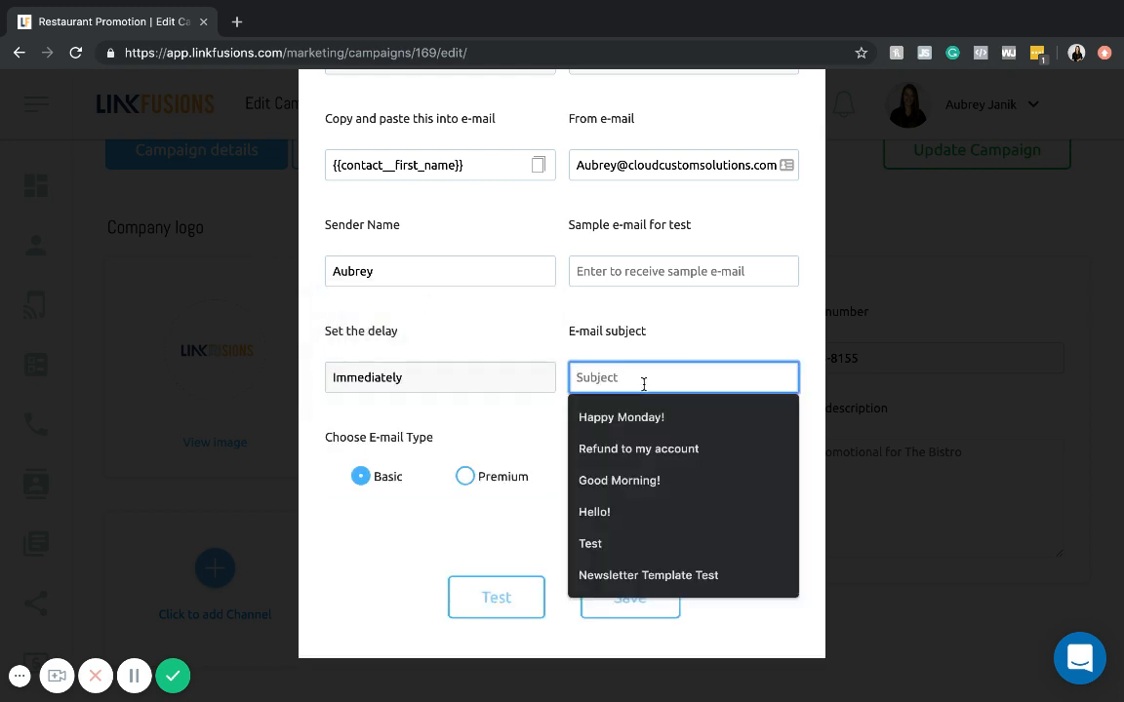
click(651, 318)
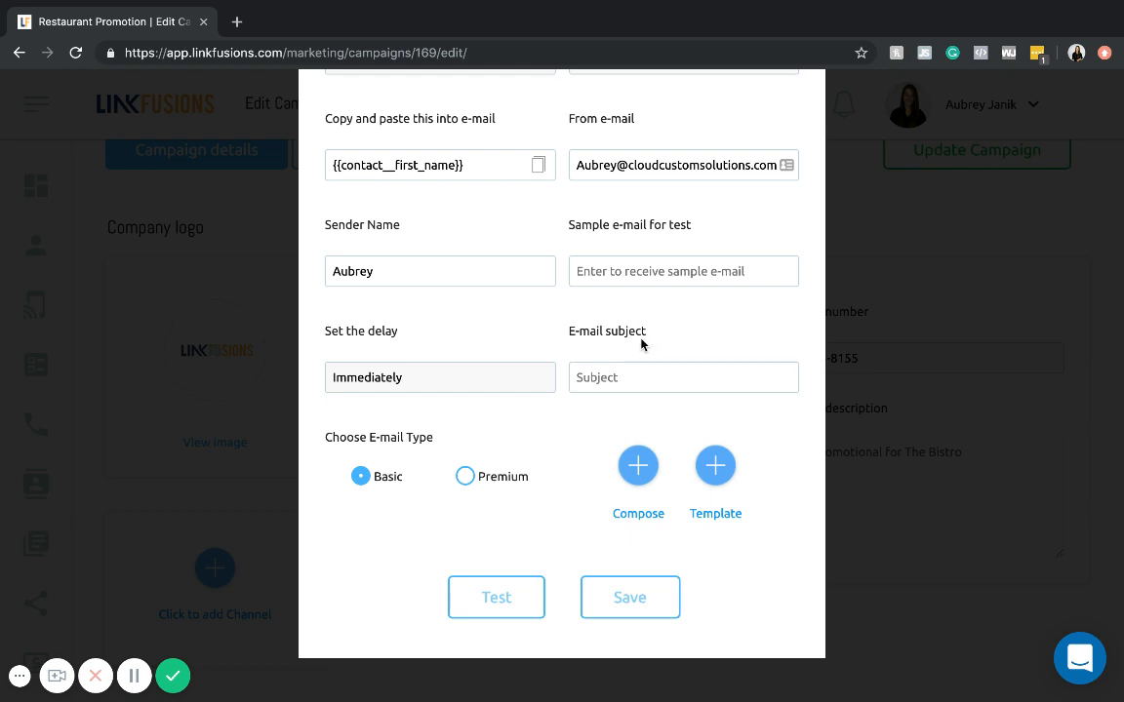
click(621, 377)
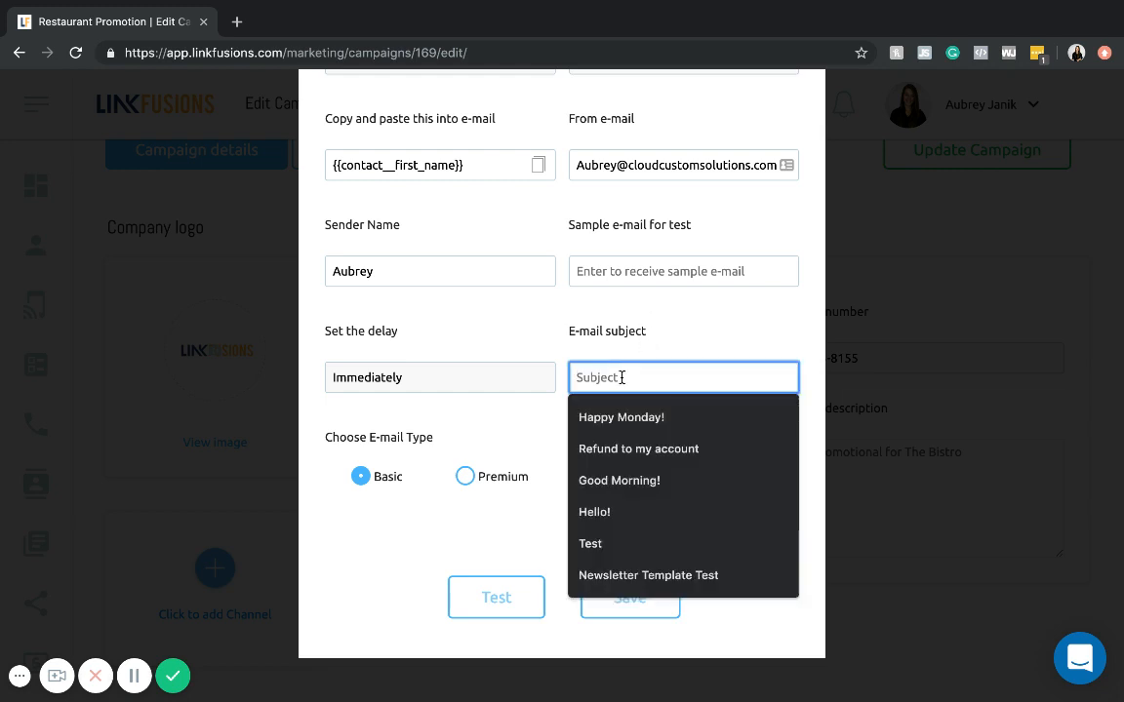
text(New )
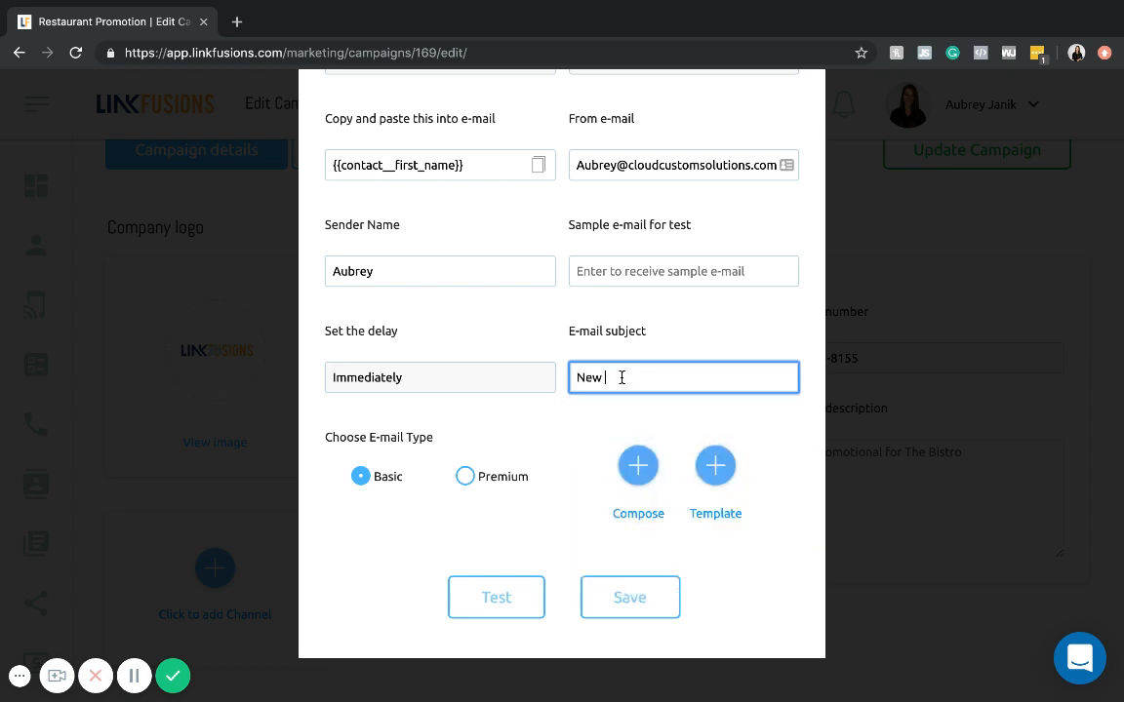
text(Summer Menu Items!)
- Set the e-mail type to Premium and browse the recommended and personal email templates
click(466, 476)
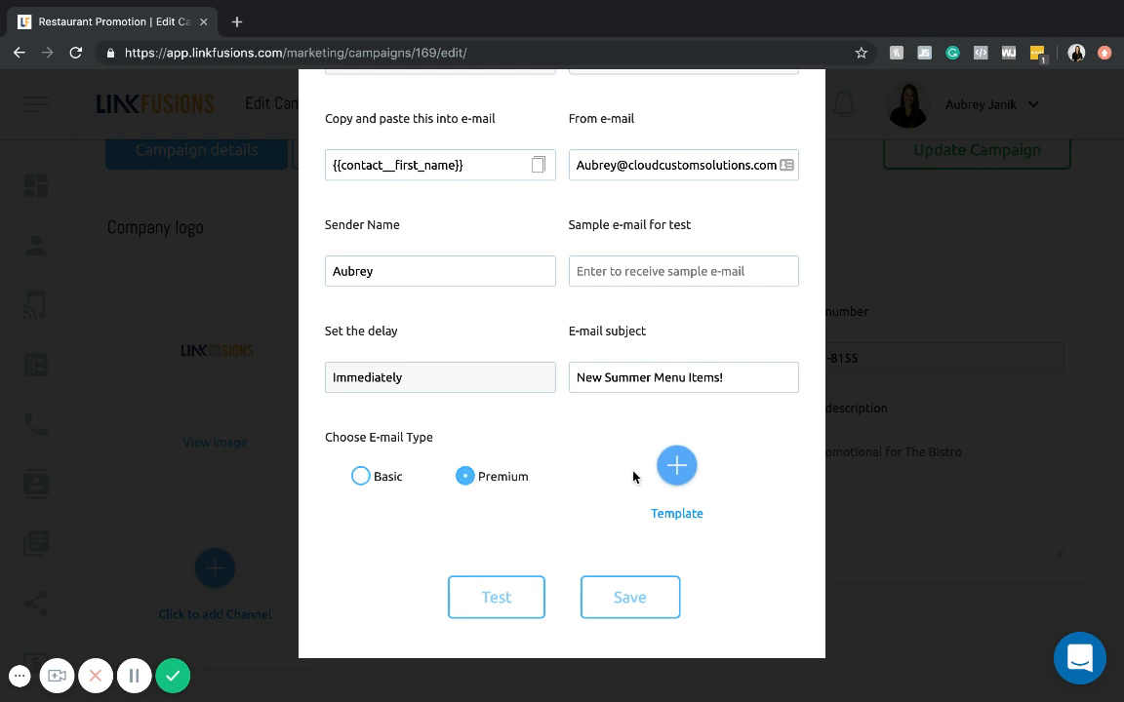
click(667, 467)
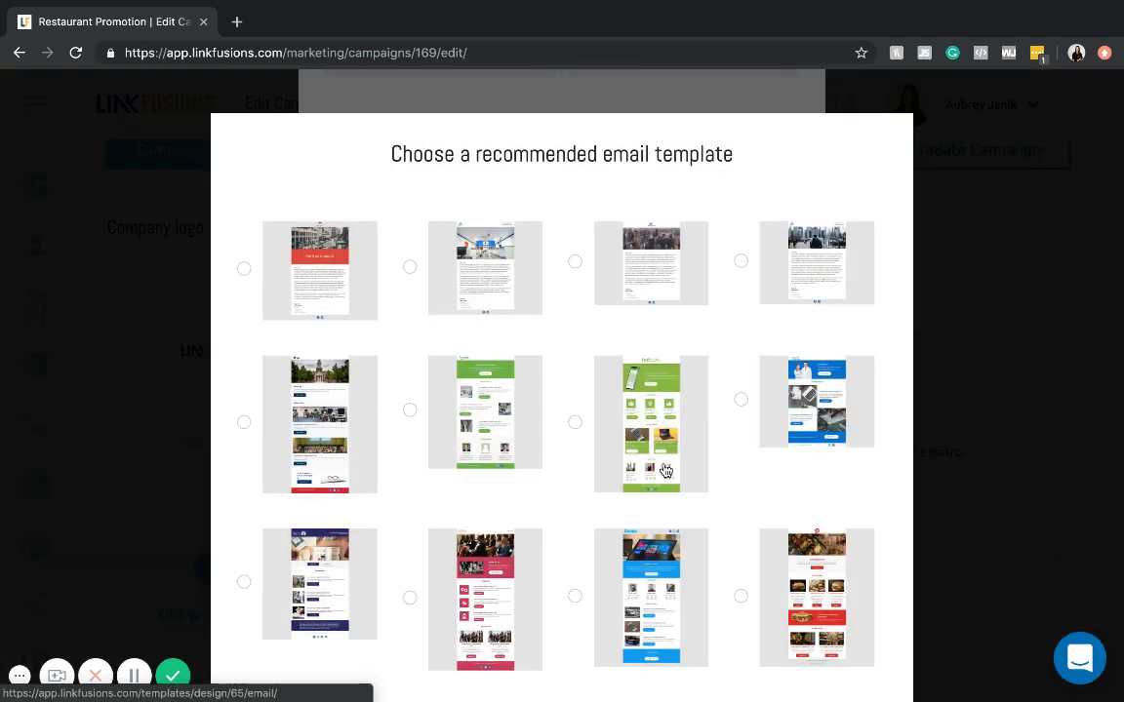
scroll(664, 471, down, 1)
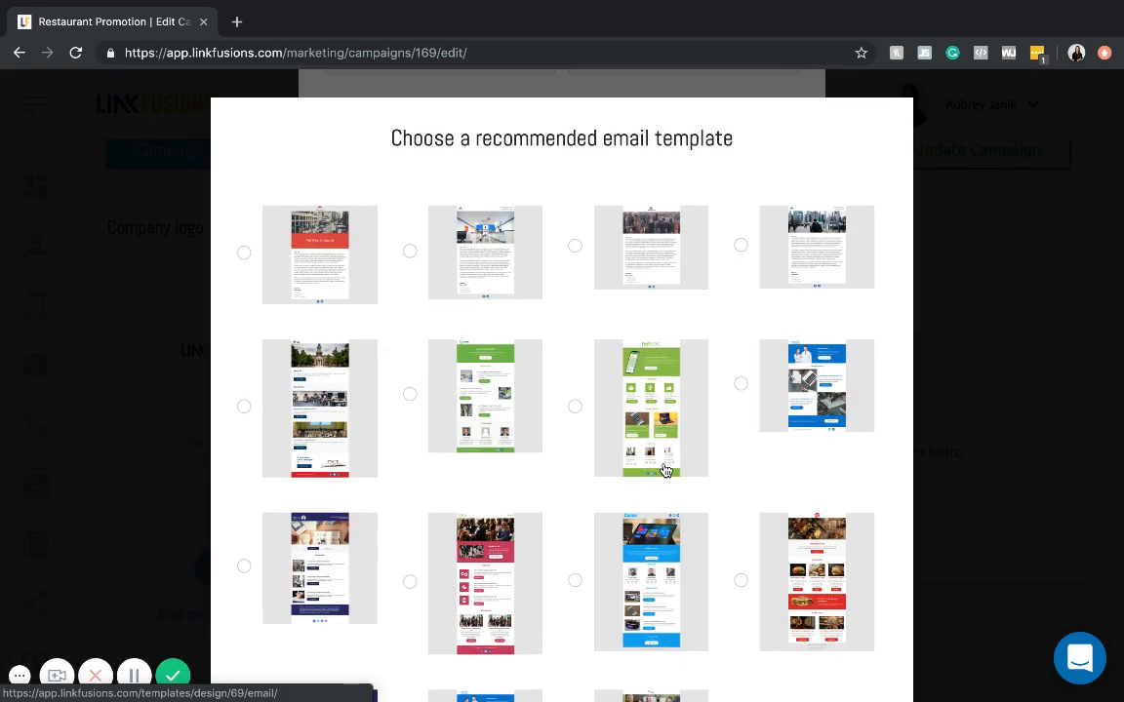
scroll(664, 471, down, 3)
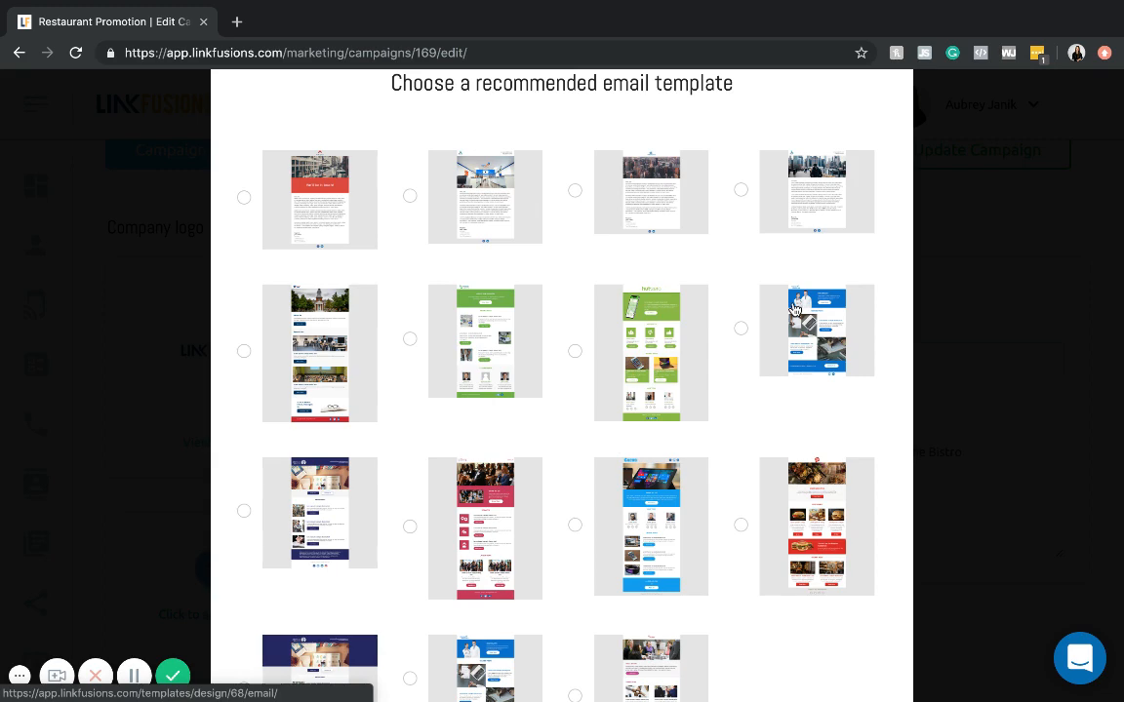
scroll(793, 310, down, 6)
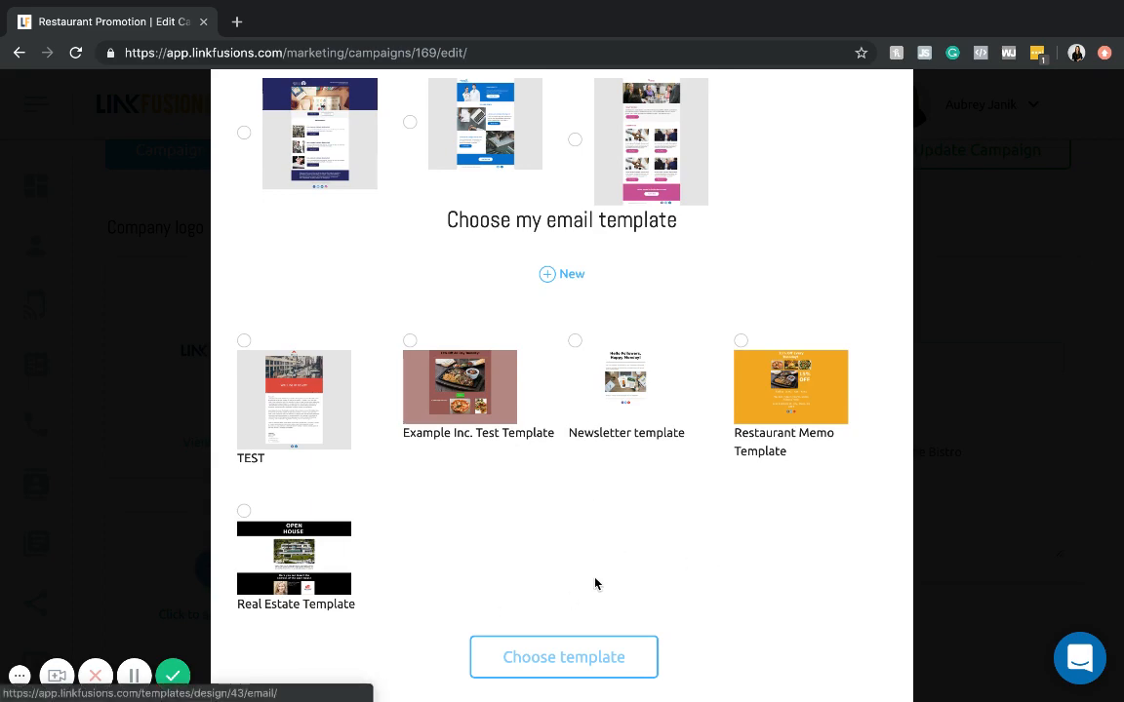
scroll(607, 437, up, 5)
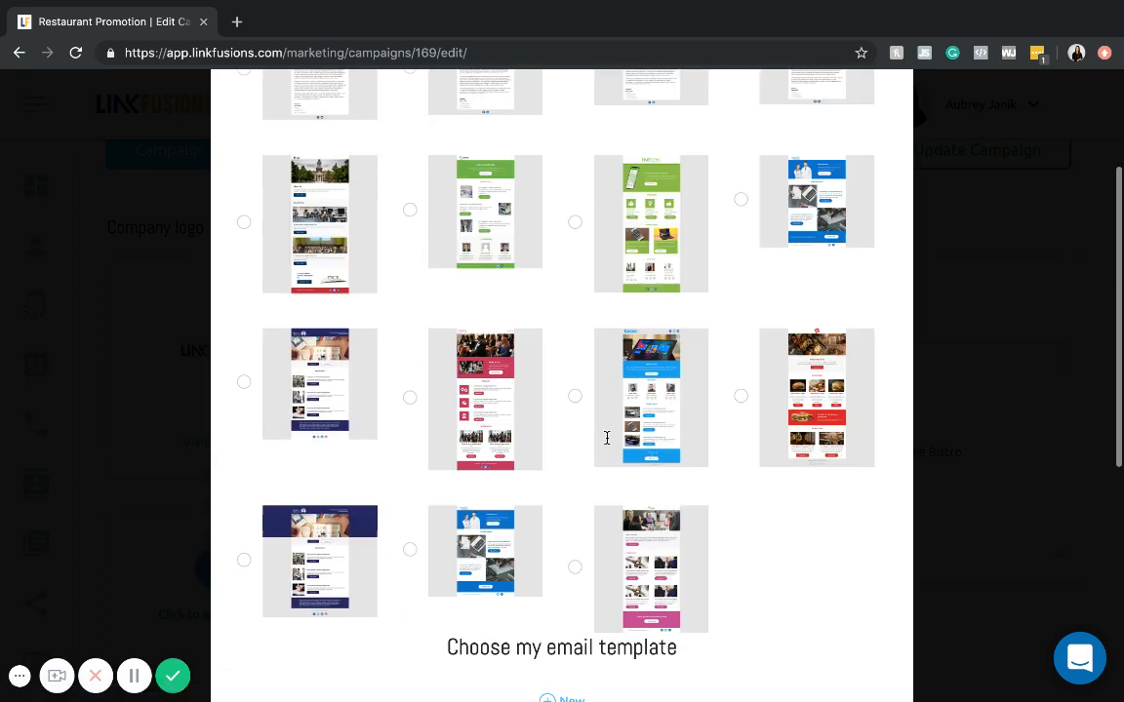
scroll(663, 381, down, 4)
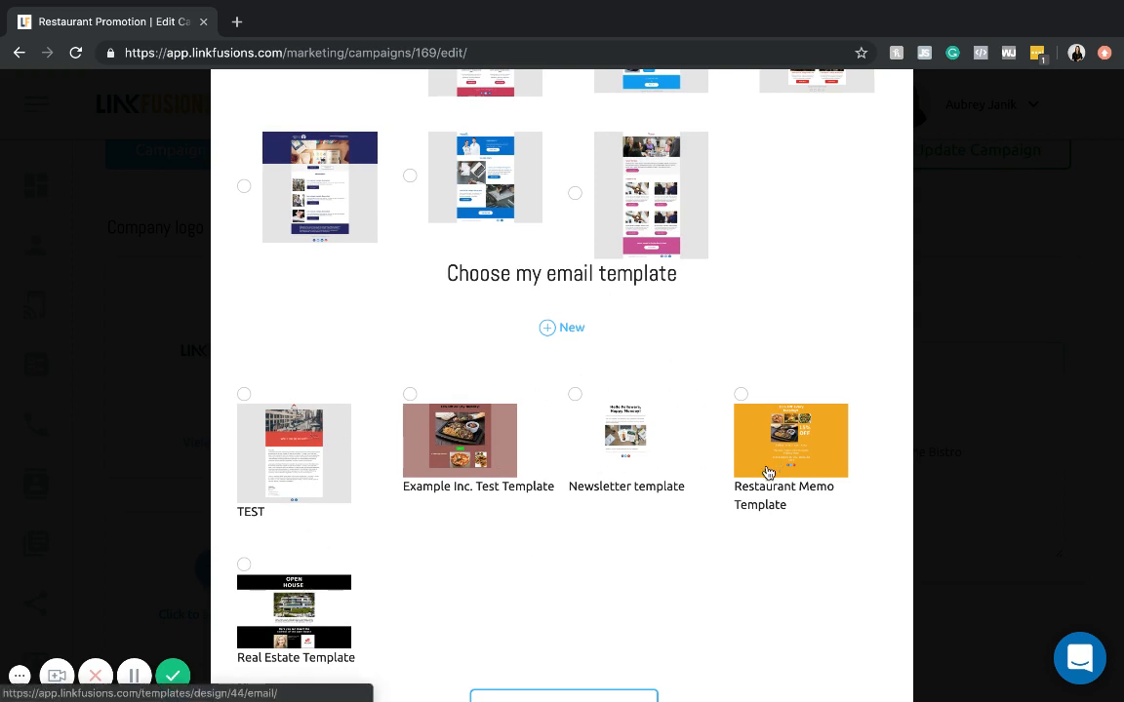
scroll(766, 470, up, 4)
scroll(432, 264, up, 3)
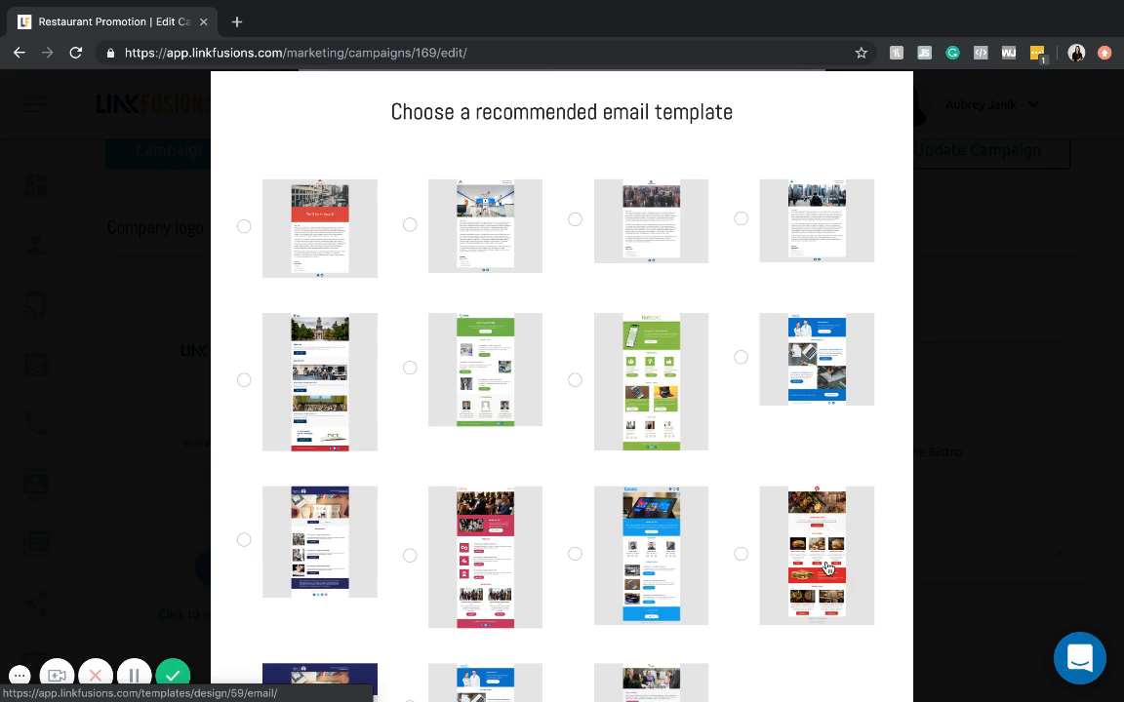
- Choose the recommended red restaurant template with the burger pictures and open its design for editing
click(740, 555)
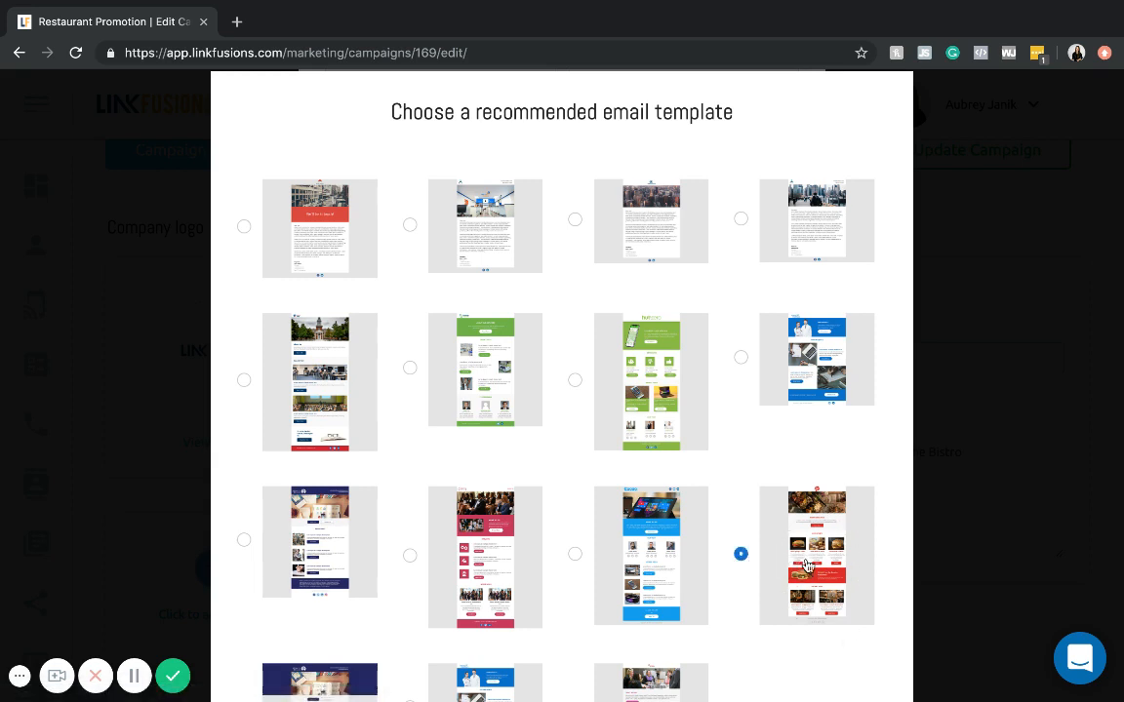
click(815, 567)
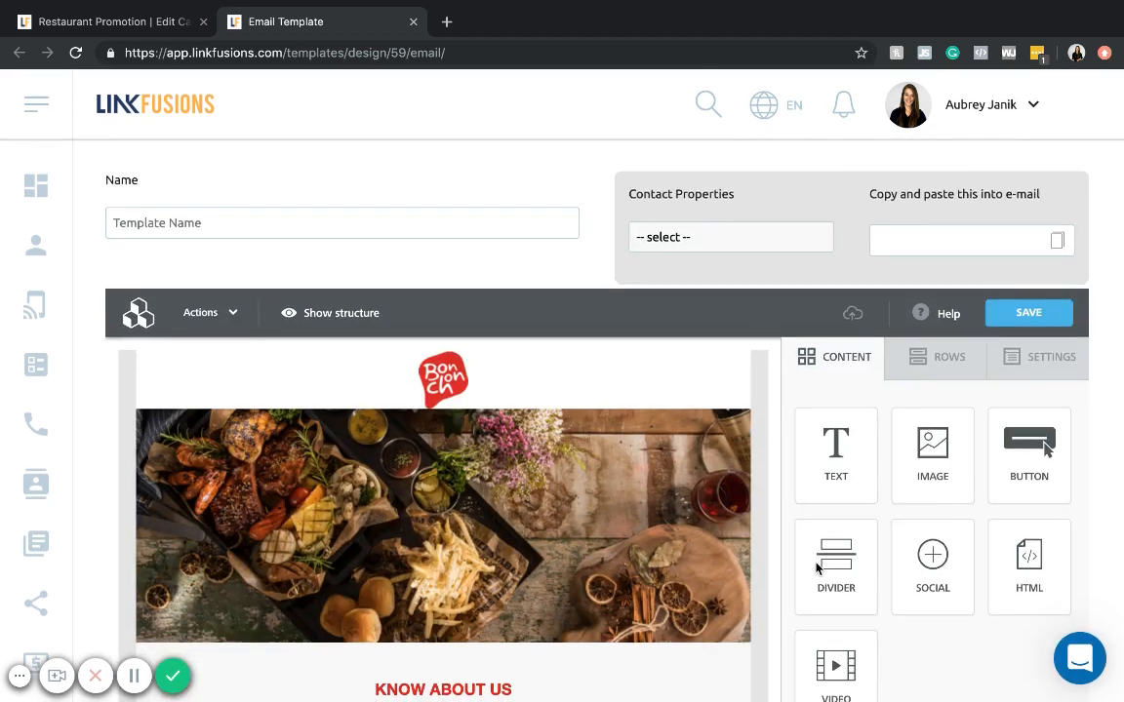
scroll(817, 569, down, 4)
scroll(817, 569, up, 5)
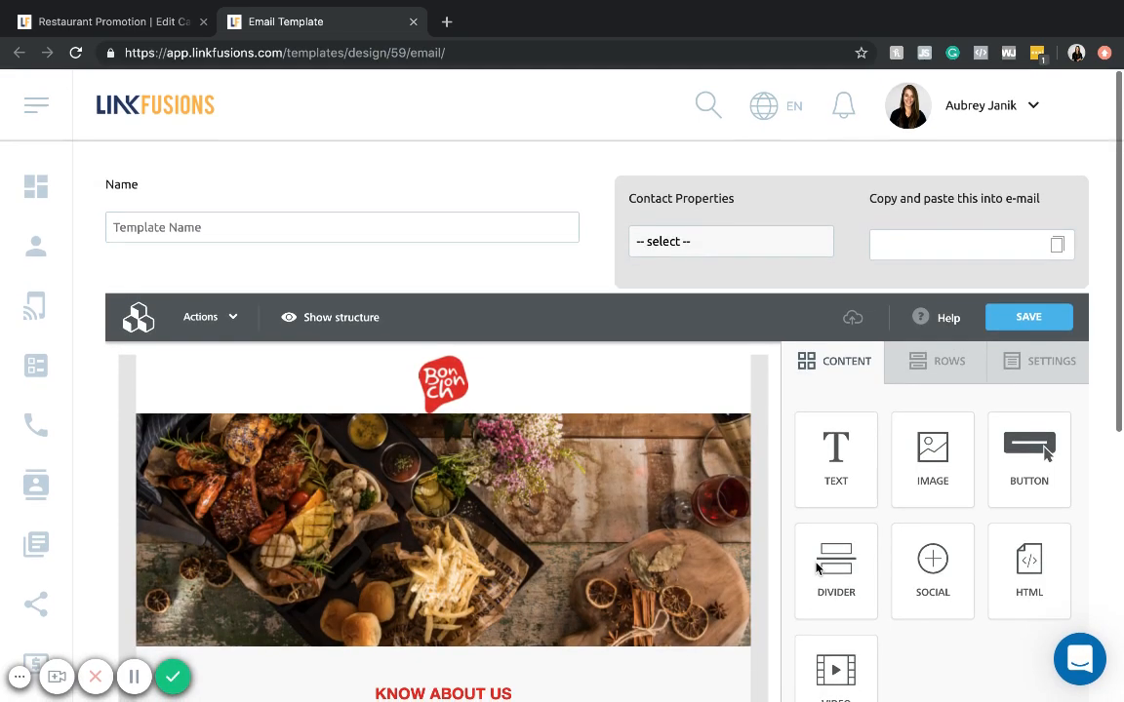
- Set Contact Properties to first name to get its placeholder for the e-mail
click(438, 229)
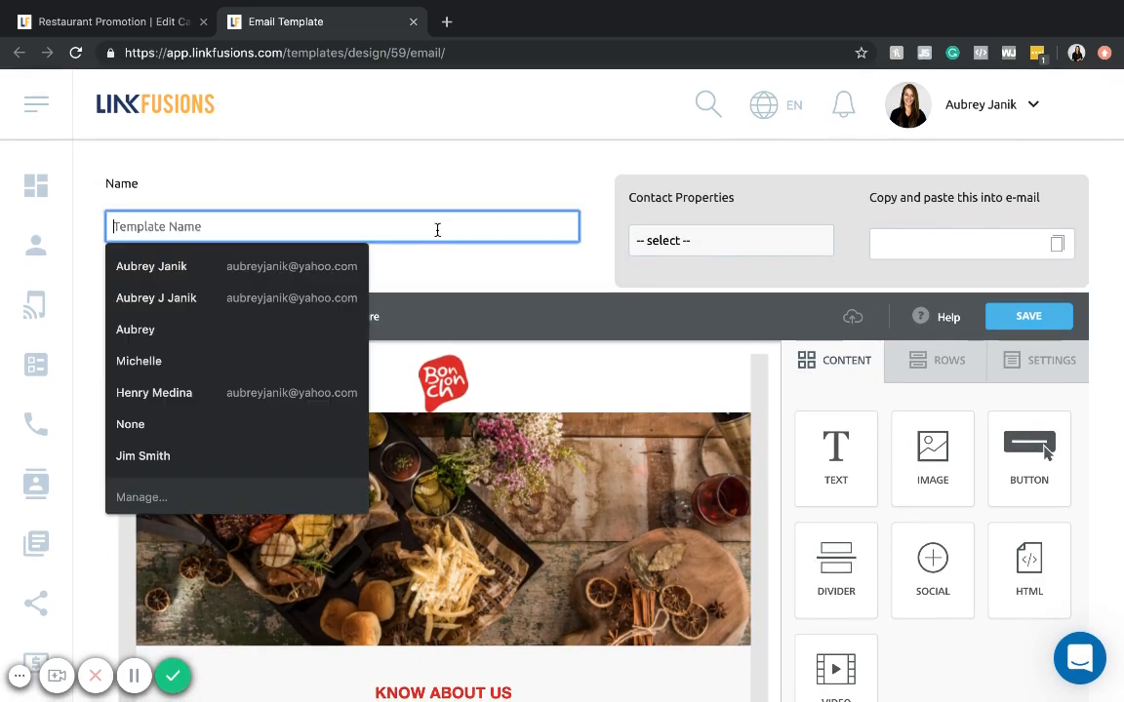
click(390, 200)
click(658, 236)
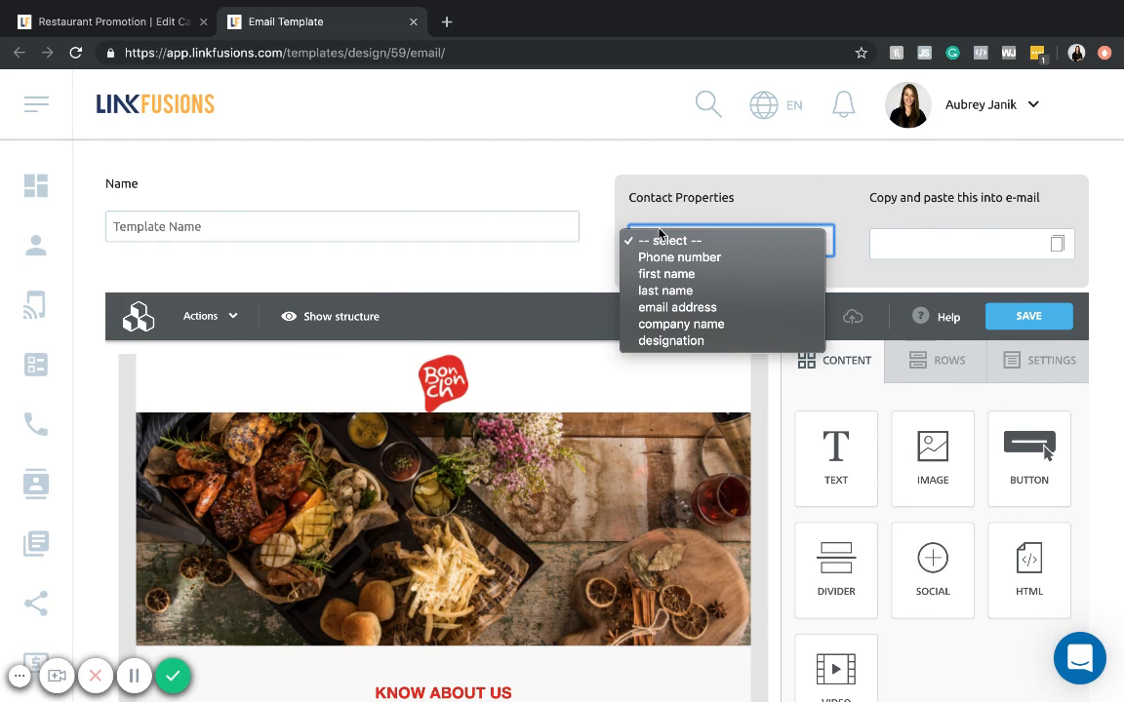
click(659, 274)
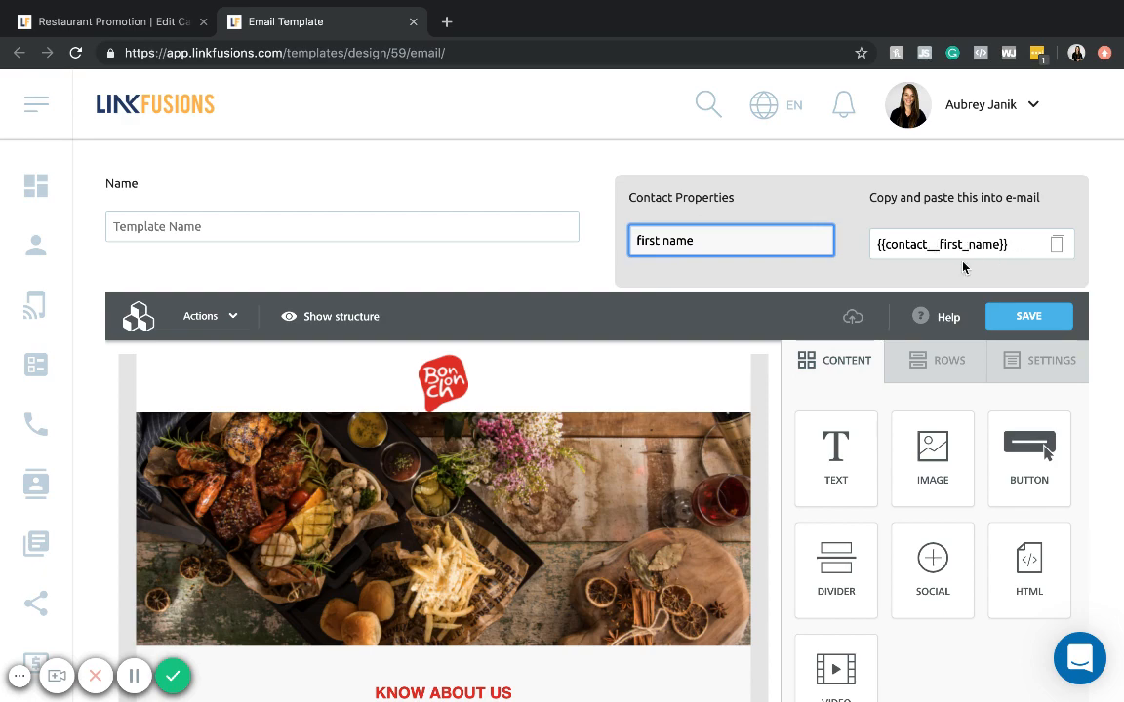
- Examine the template's layout from the header image through the Know About Us and Our Dishes sections
scroll(963, 267, down, 5)
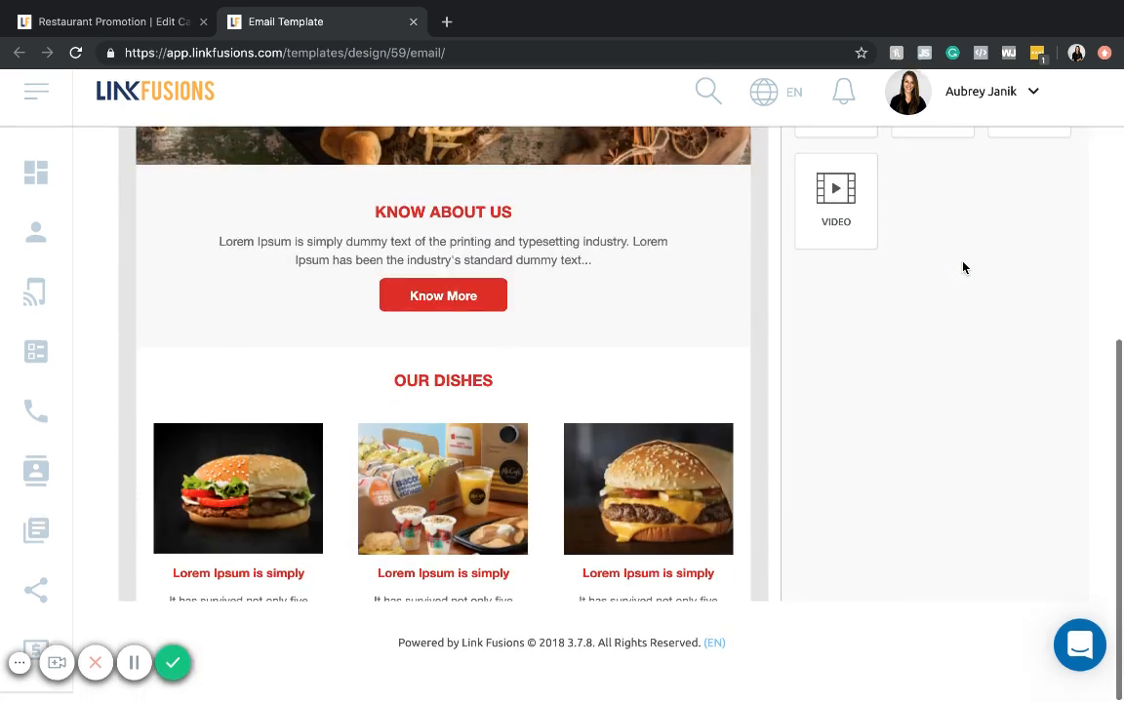
scroll(962, 267, up, 6)
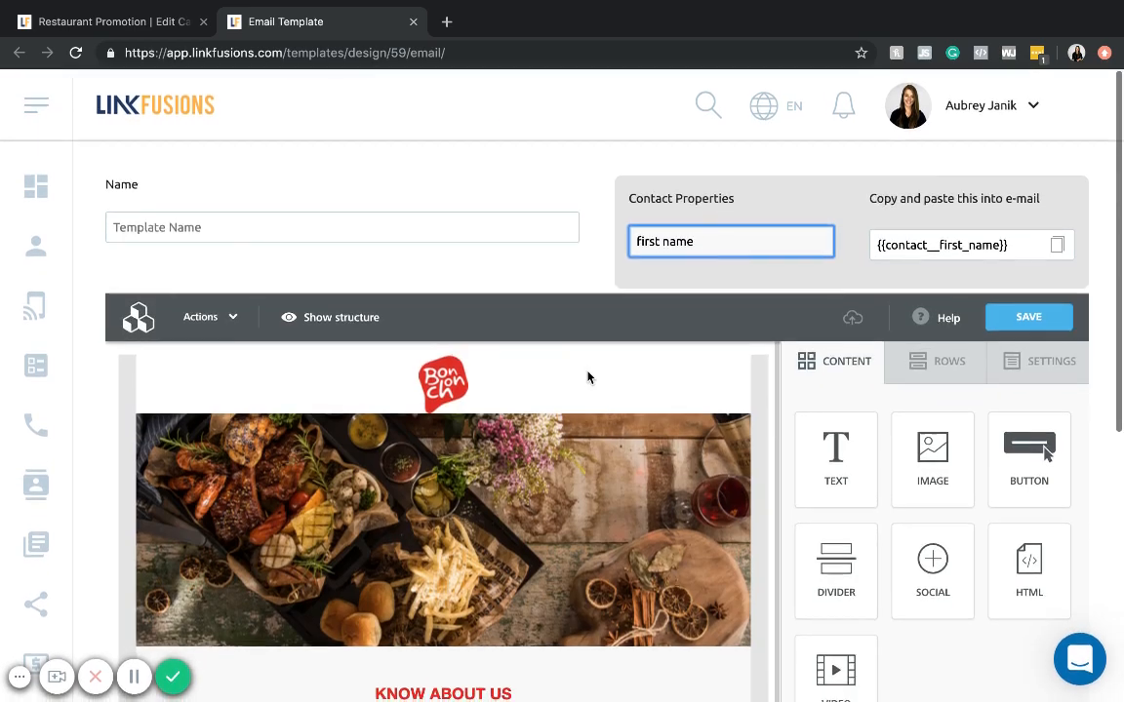
scroll(587, 377, down, 10)
scroll(588, 381, up, 10)
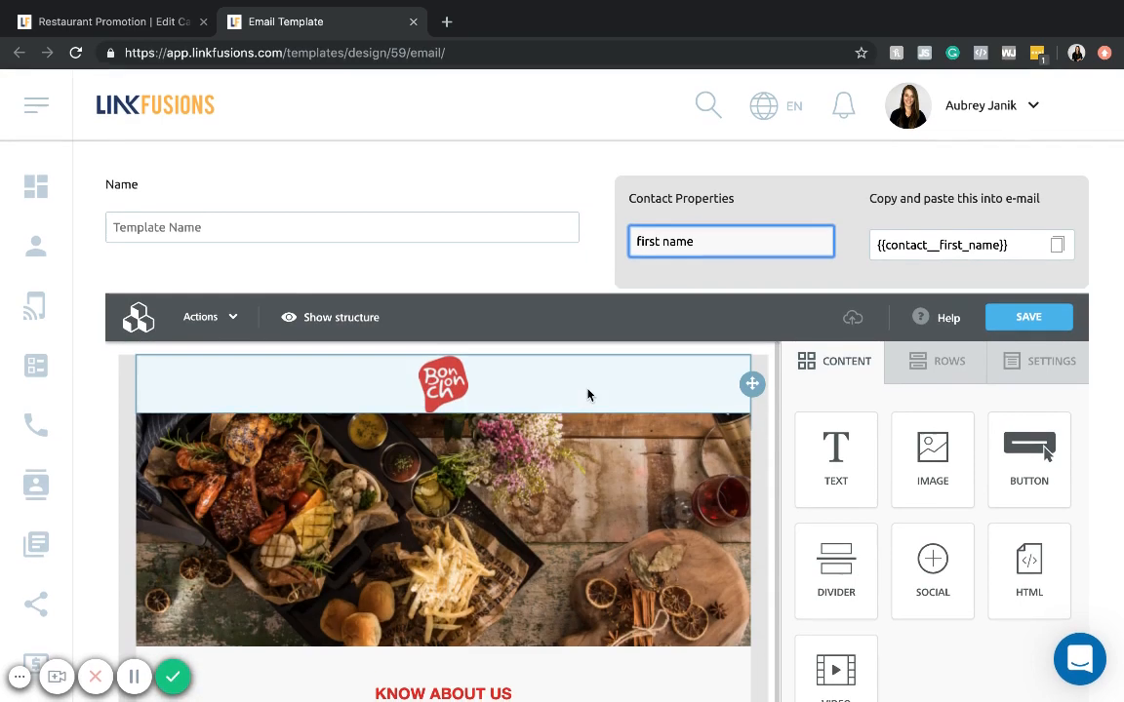
scroll(624, 464, down, 2)
scroll(624, 464, up, 2)
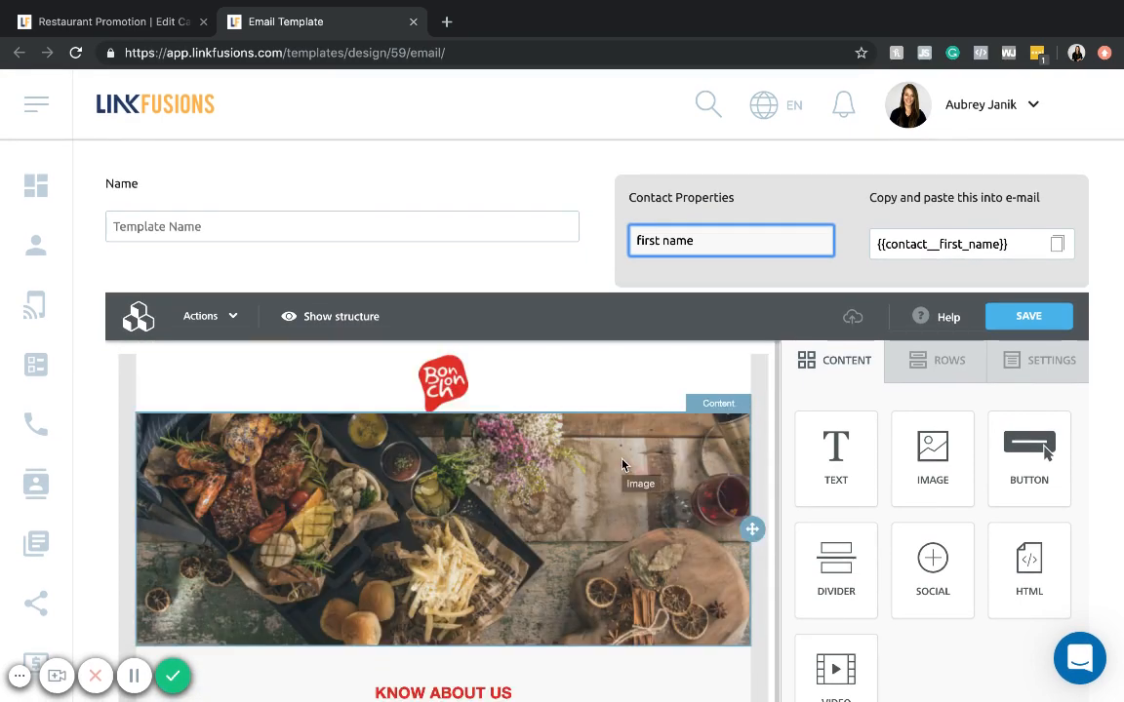
scroll(574, 426, down, 2)
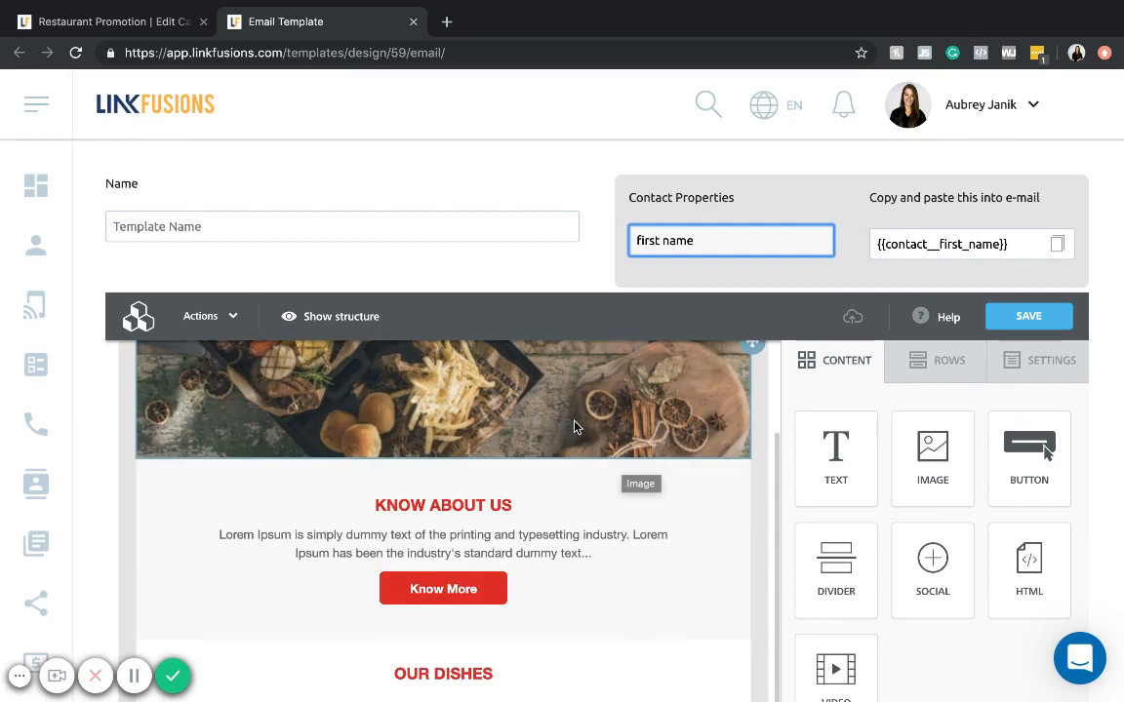
scroll(574, 426, down, 5)
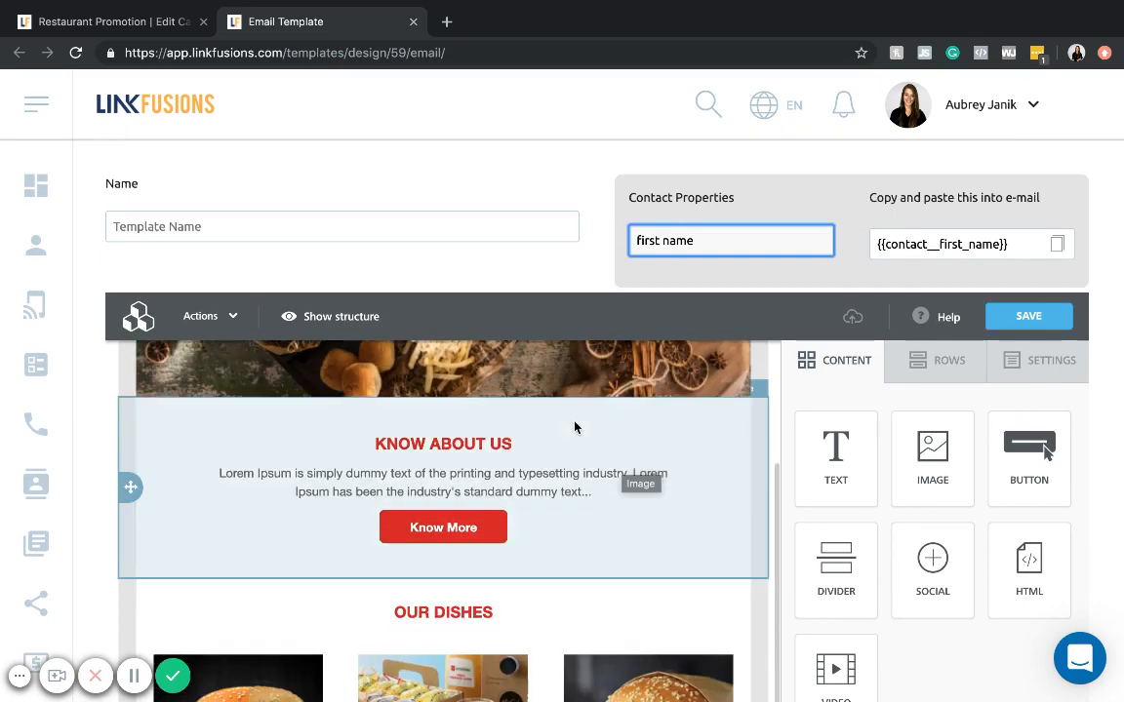
scroll(575, 426, up, 1)
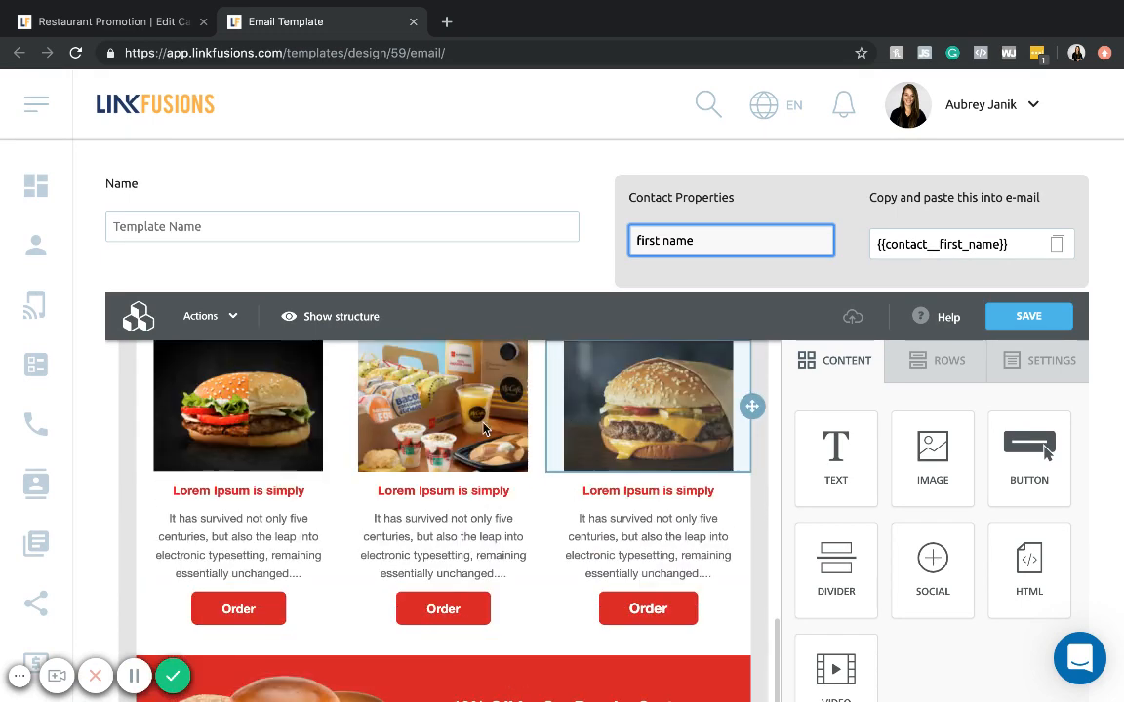
scroll(309, 436, up, 1)
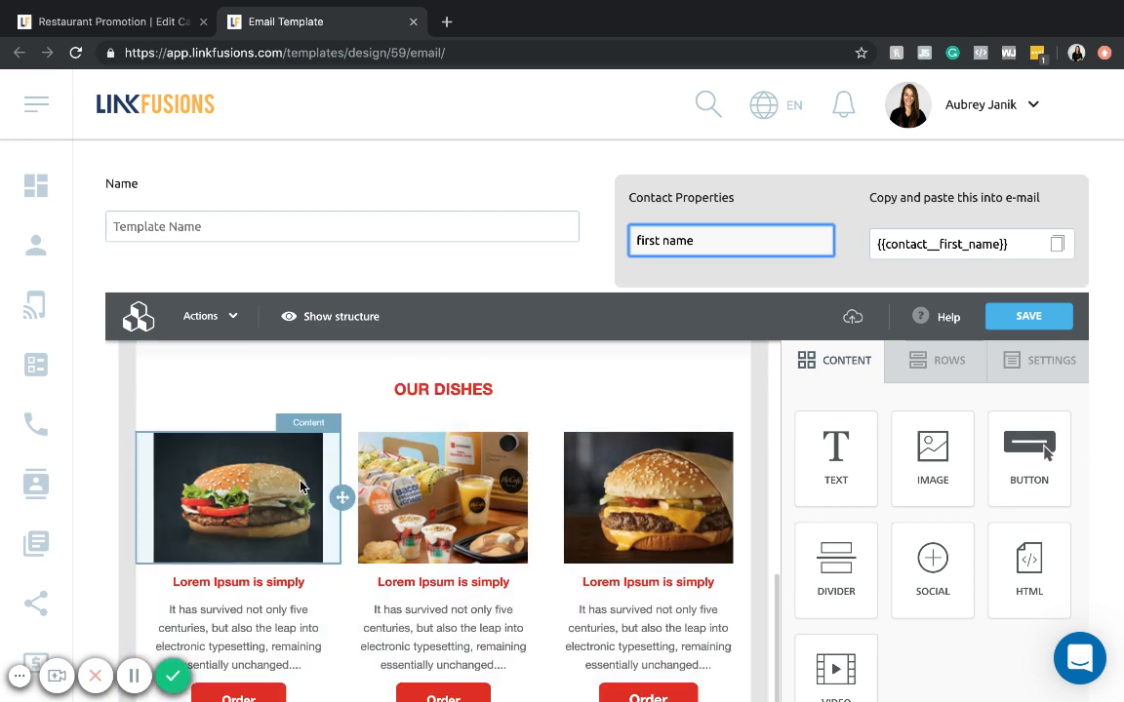
- Inspect the content properties of the first dish image and of the paragraph under Know About Us
click(302, 485)
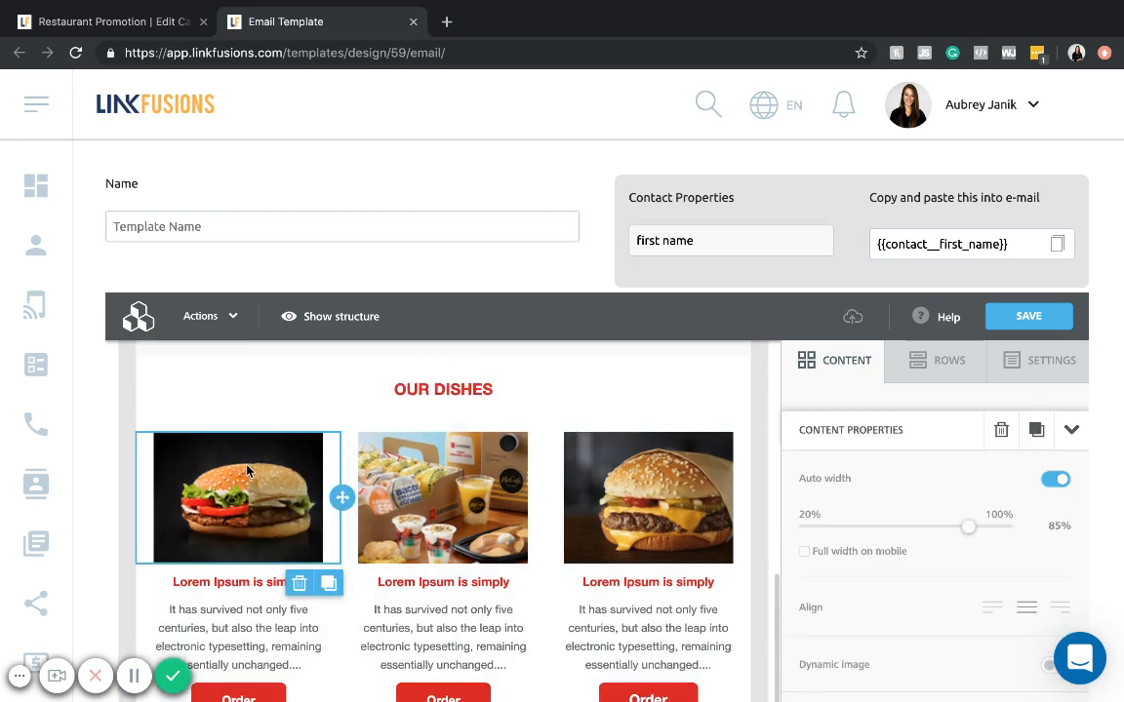
scroll(854, 419, down, 3)
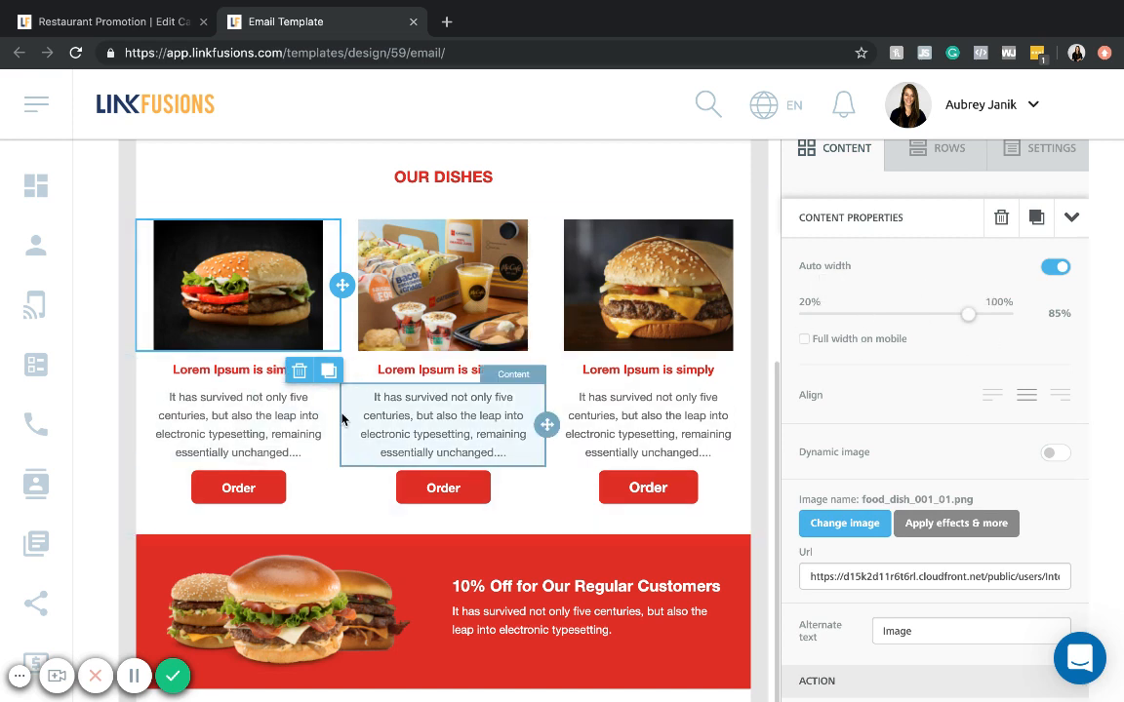
scroll(370, 458, up, 10)
scroll(379, 542, down, 2)
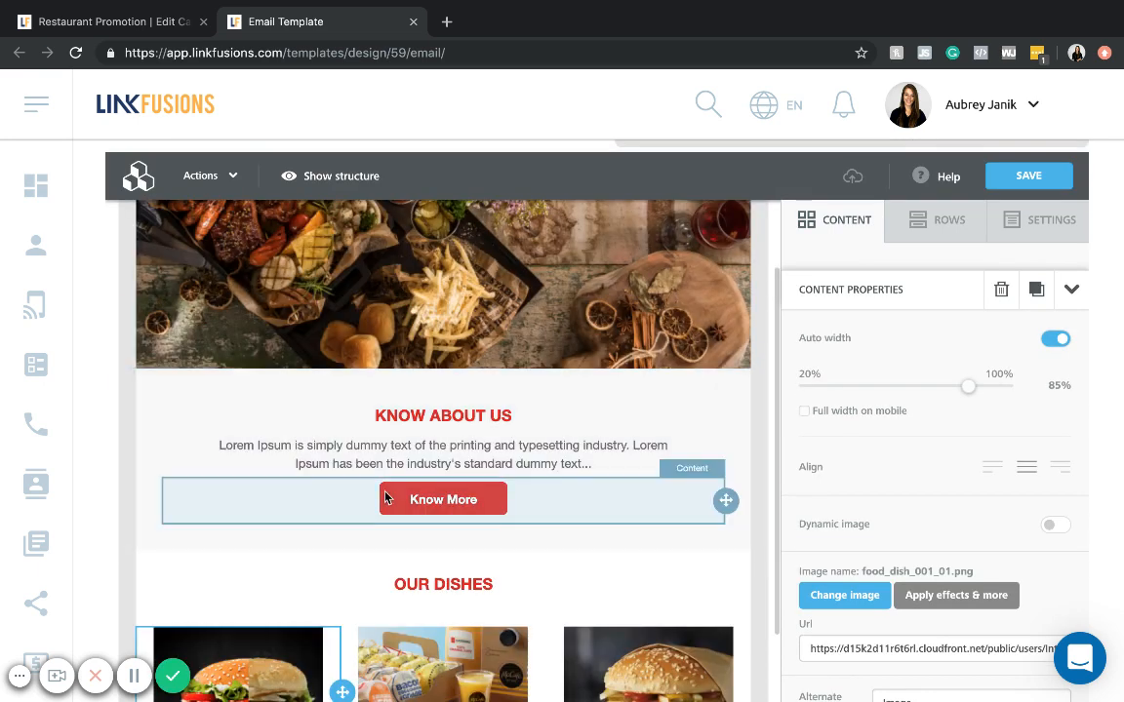
click(372, 461)
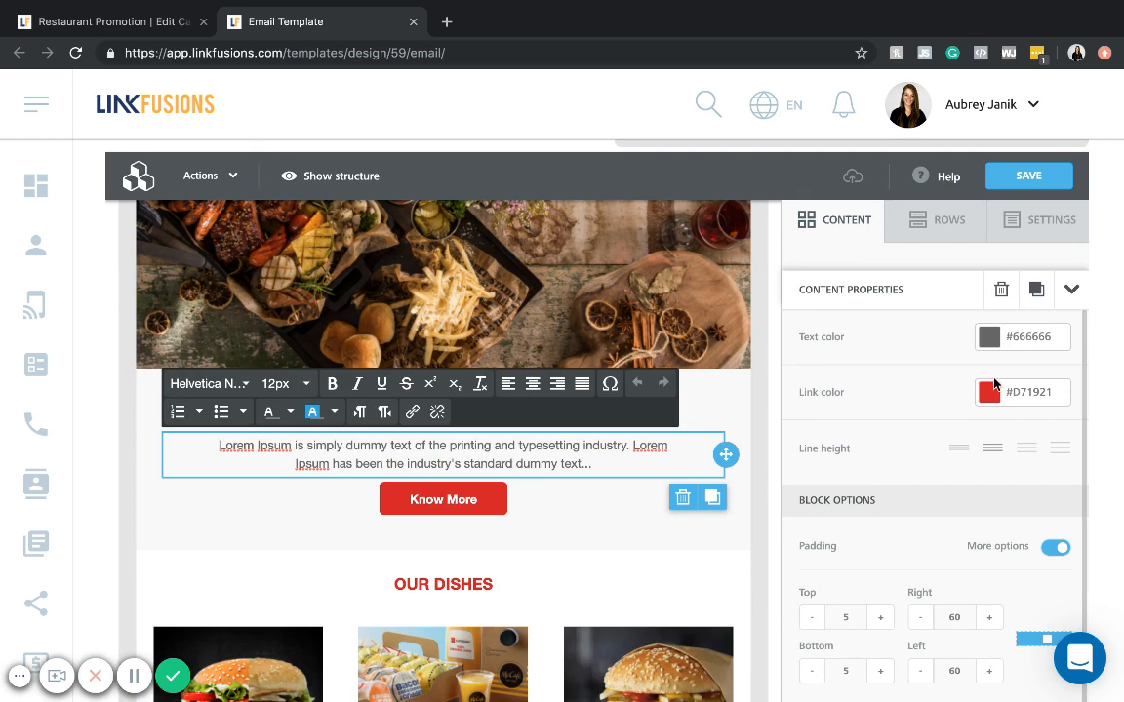
scroll(962, 388, down, 1)
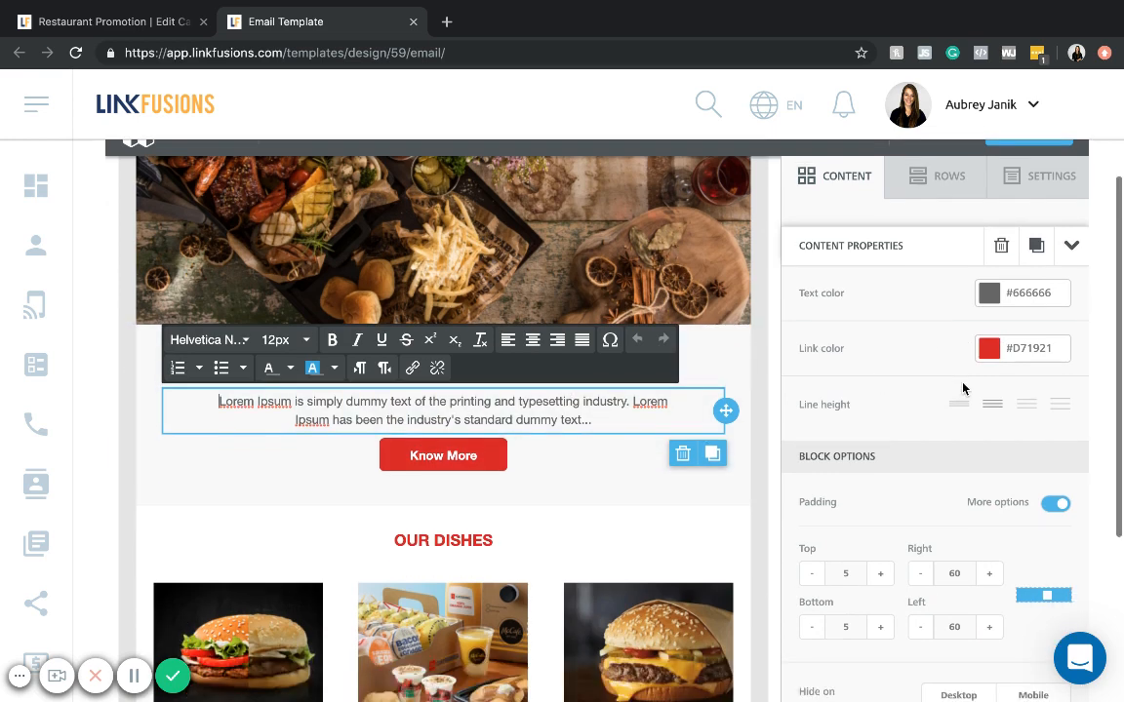
scroll(961, 388, down, 3)
scroll(961, 388, up, 3)
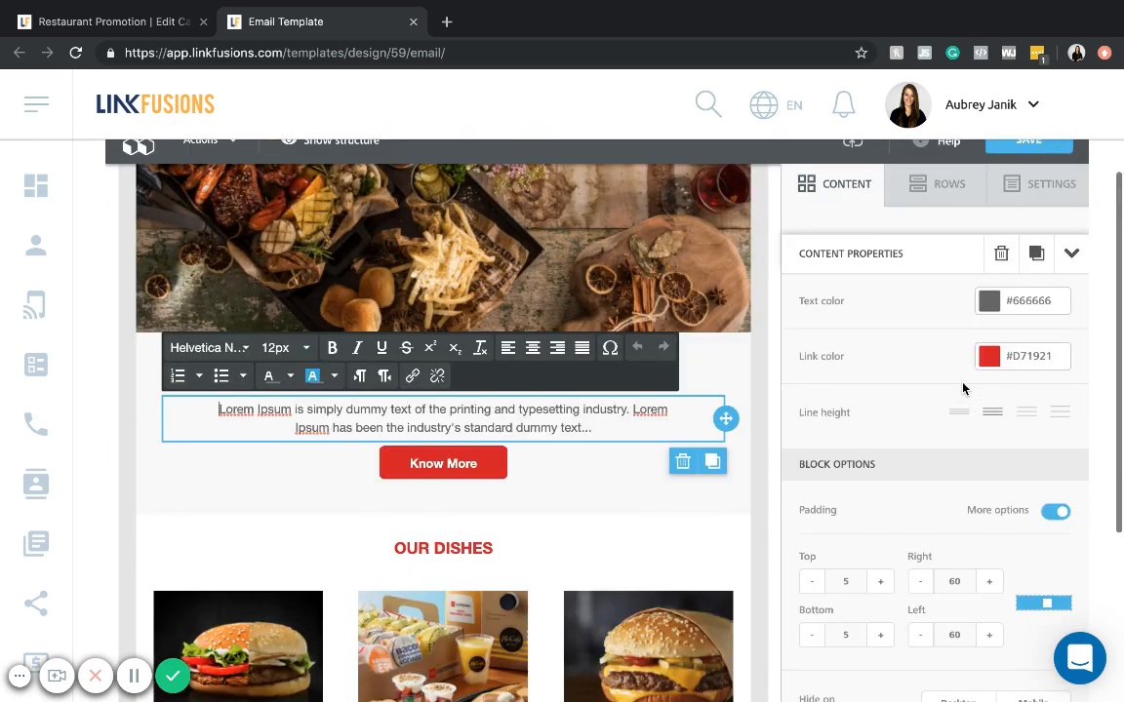
- Replace the paragraph under Know About Us with "Hello, {{contact__first_name}}! We have something special in store for you this Summer!"
click(404, 410)
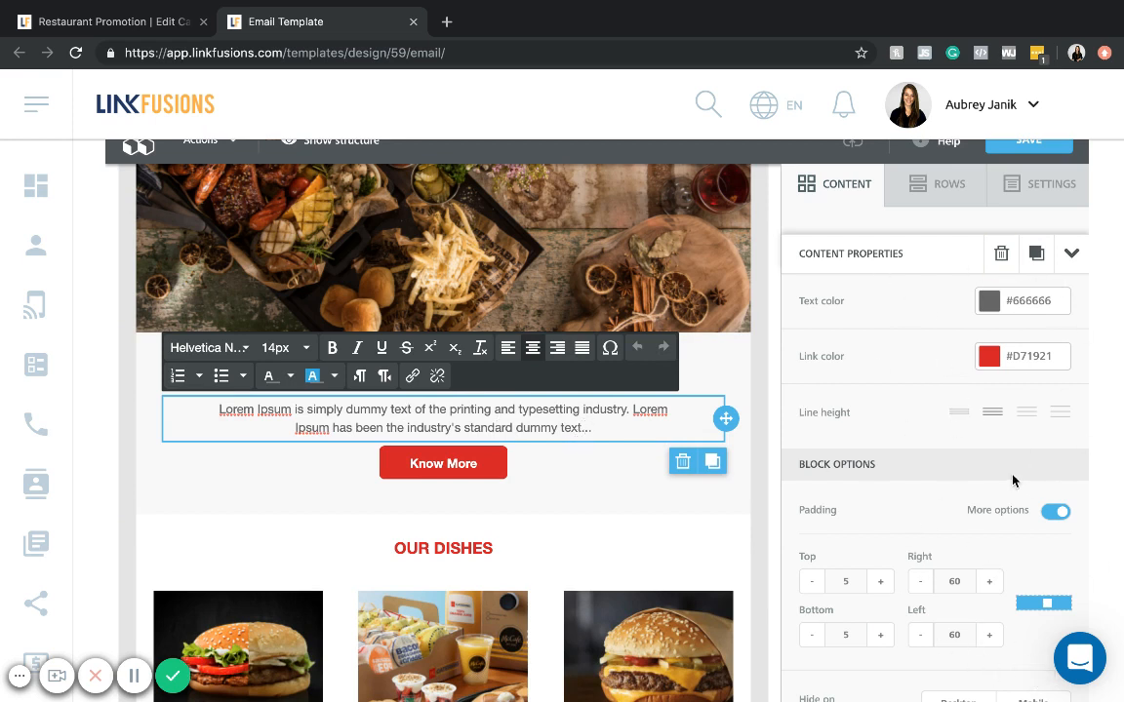
triple_click(419, 412)
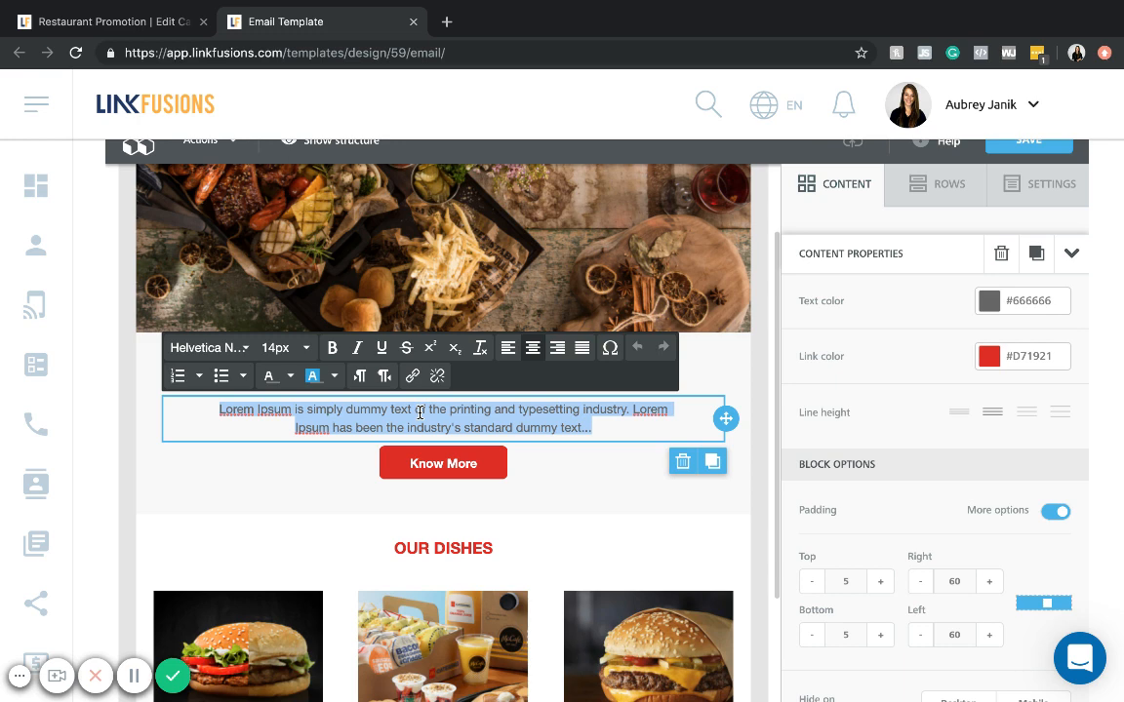
text(Hello)
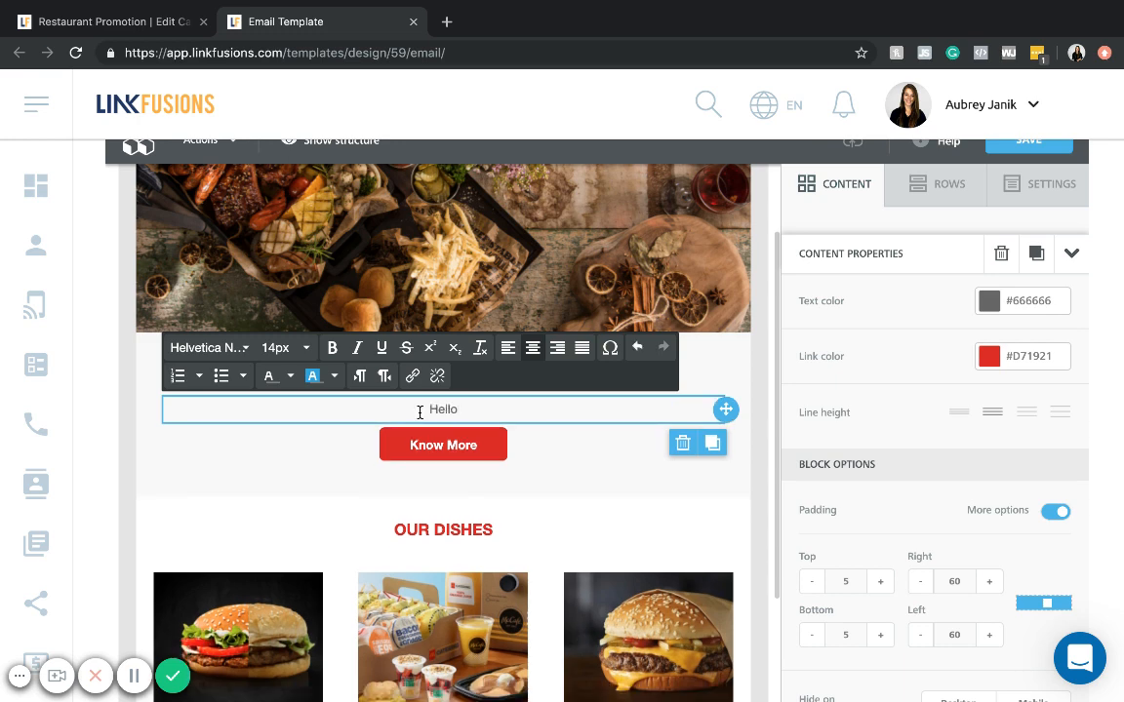
text(,)
text({{contact__first_name}})
text(!)
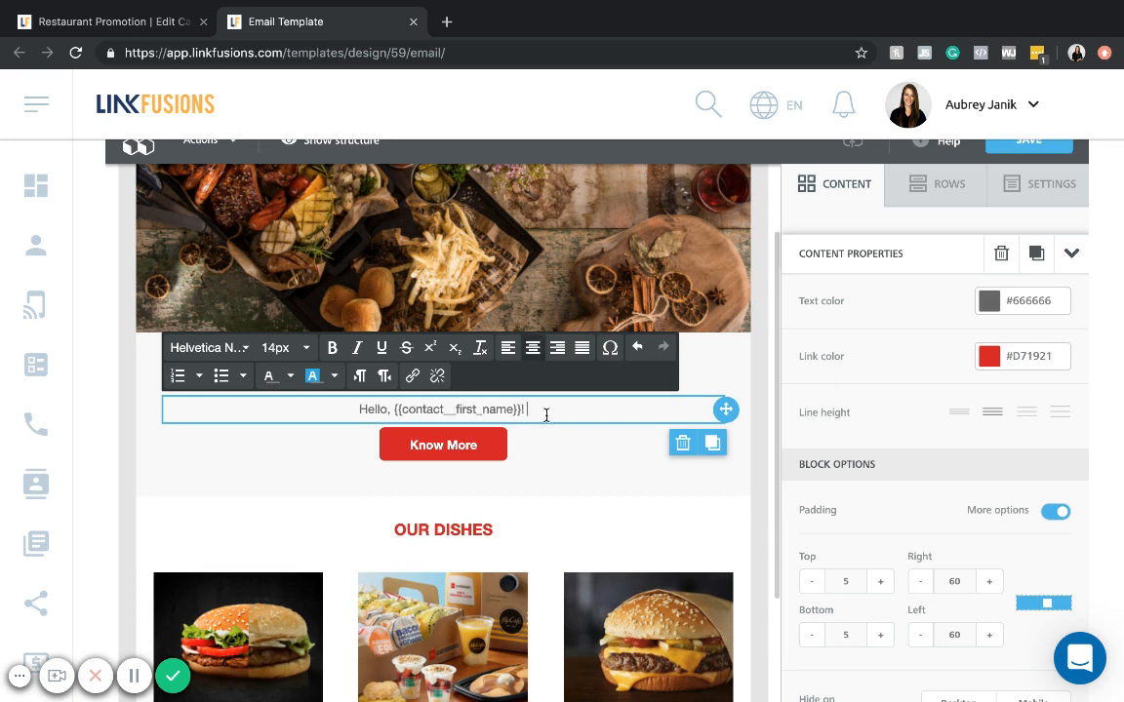
text( We have)
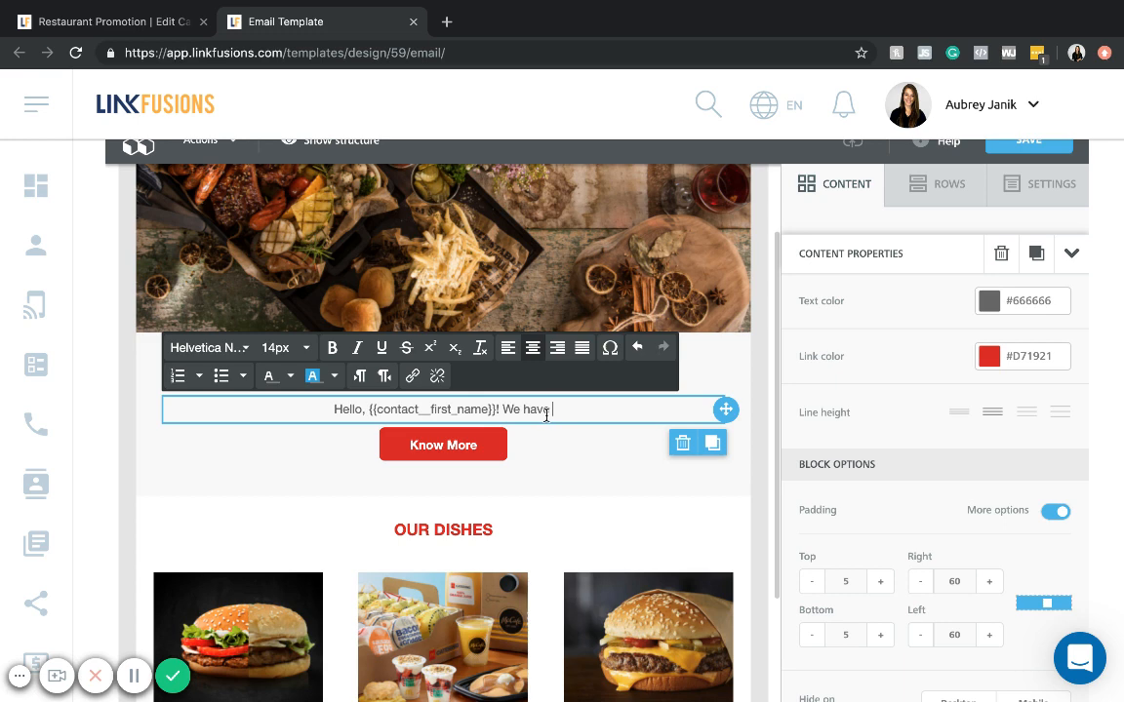
text( something special in)
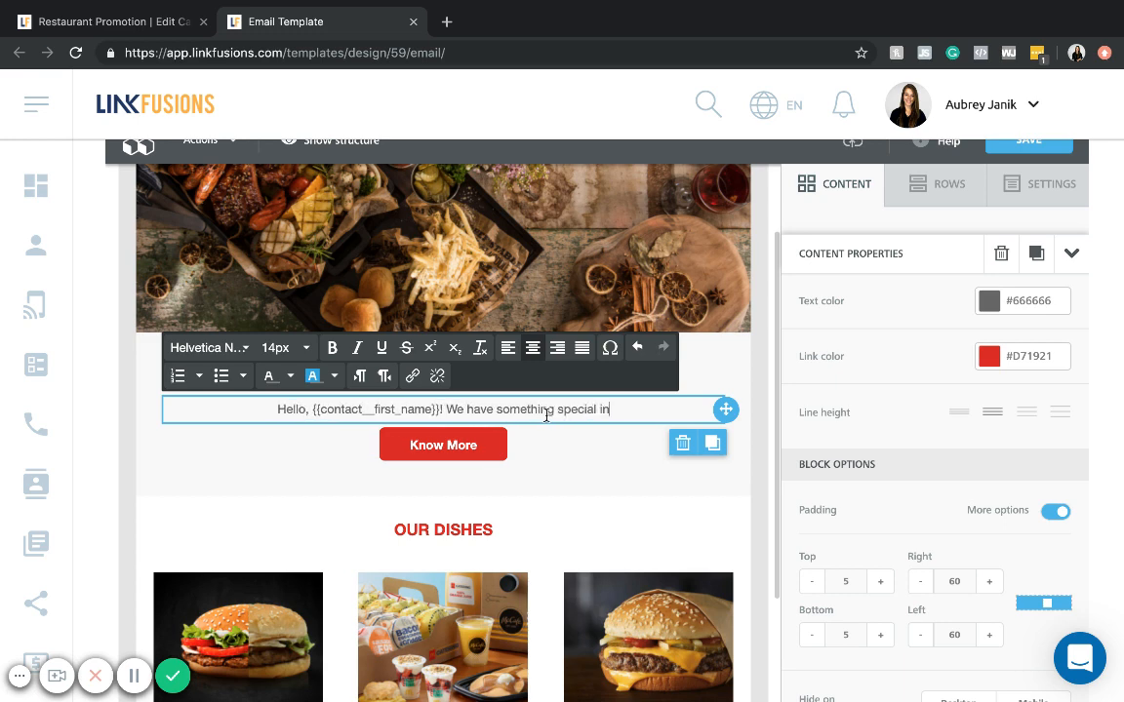
text( store for you this )
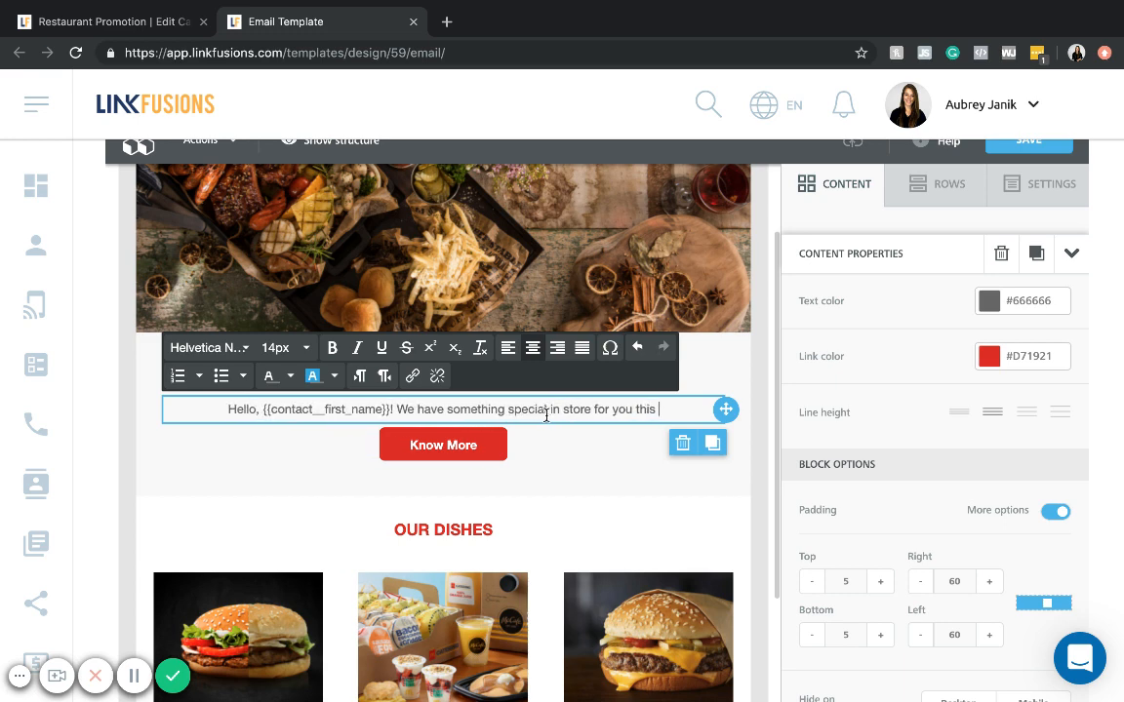
text(Summer!)
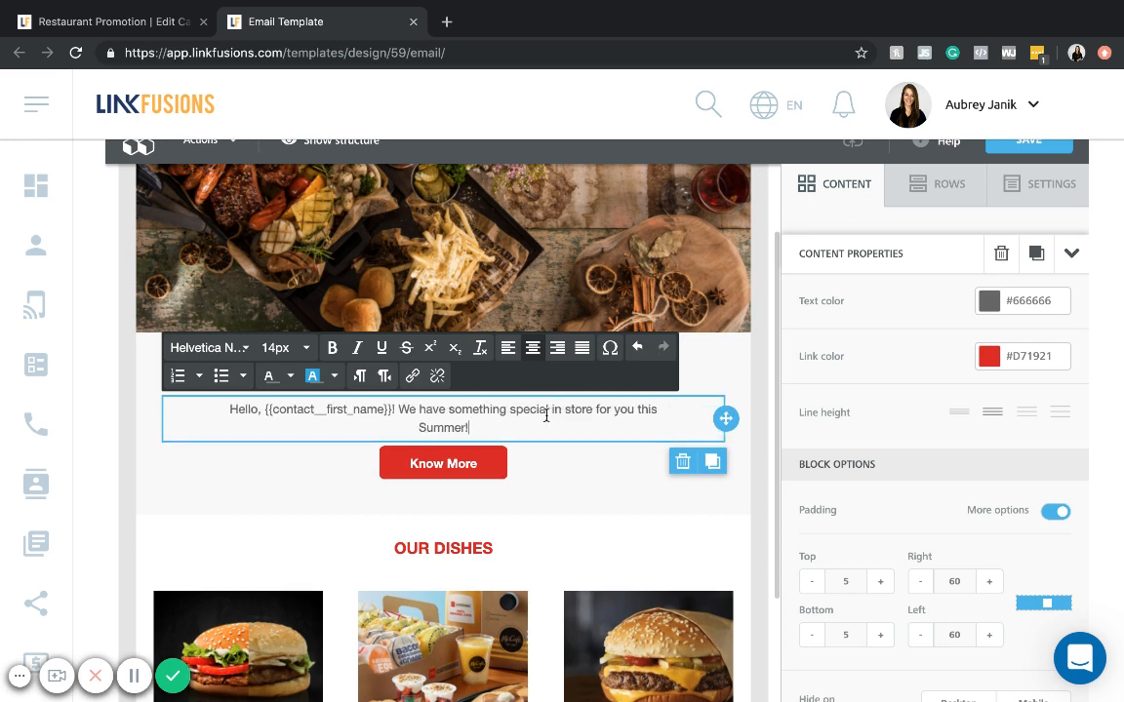
text( Check out our new men)
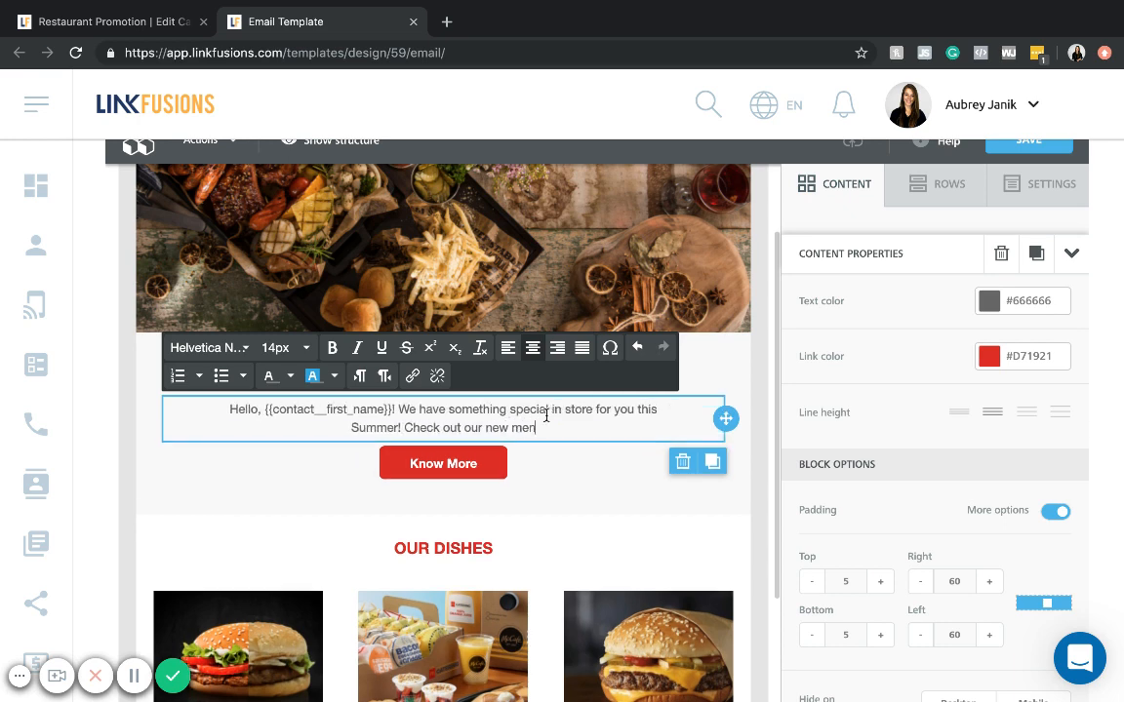
text(u op)
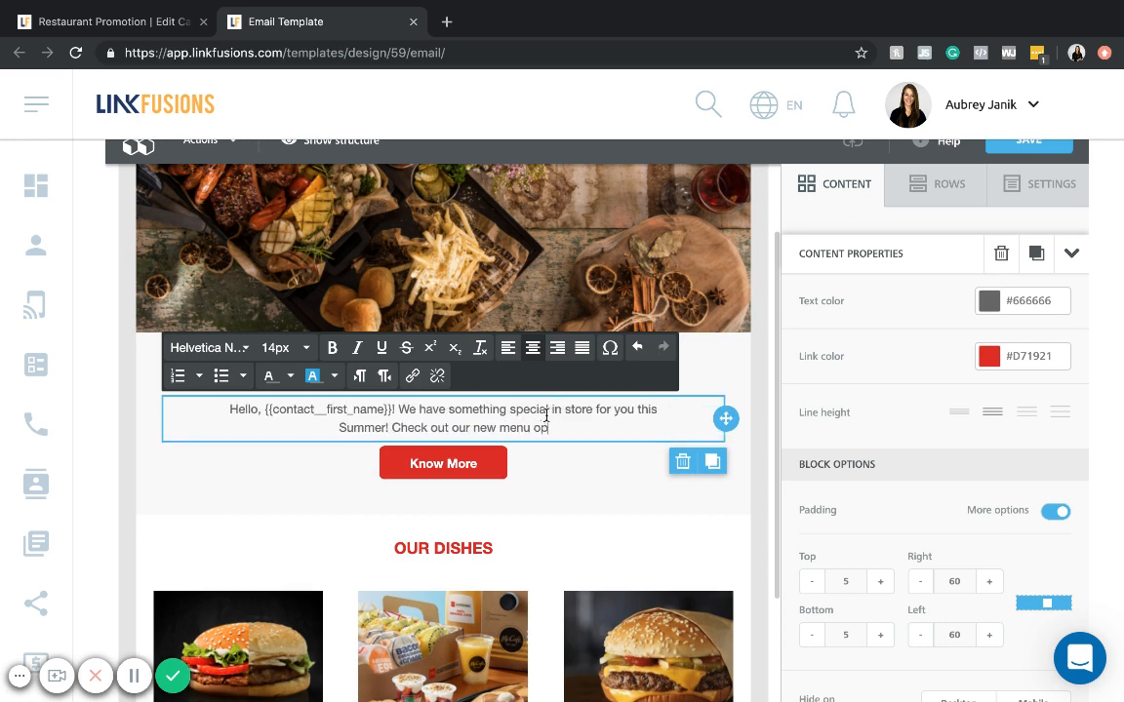
text(rtions)
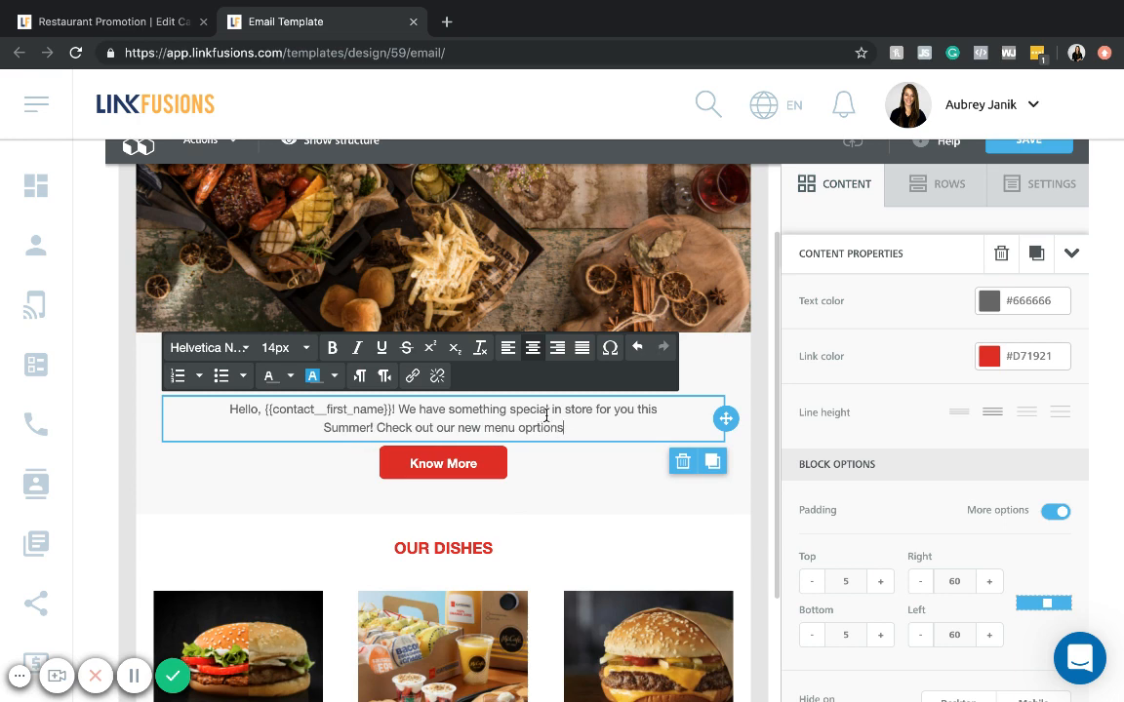
- Append "Check out our new menu options, available for a limited time only!" to the greeting under Know About Us
key(BackSpace)
key(BackSpace)
key(BackSpace)
key(BackSpace)
key(BackSpace)
key(BackSpace)
text(tio)
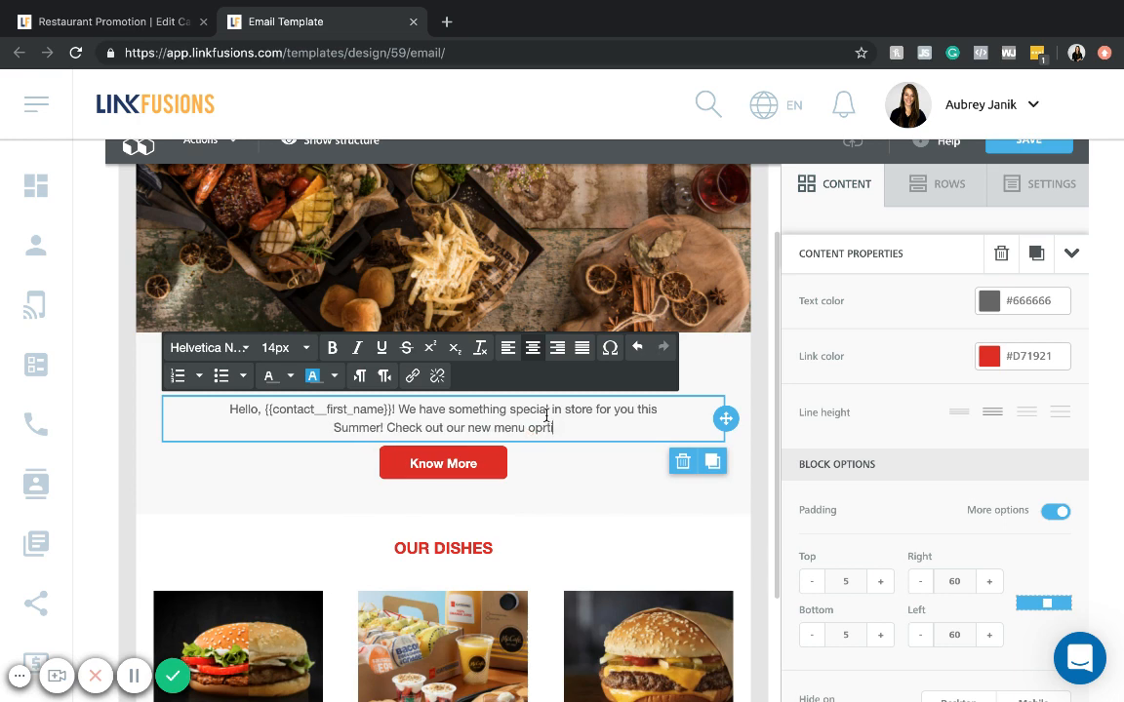
text(ns, available or)
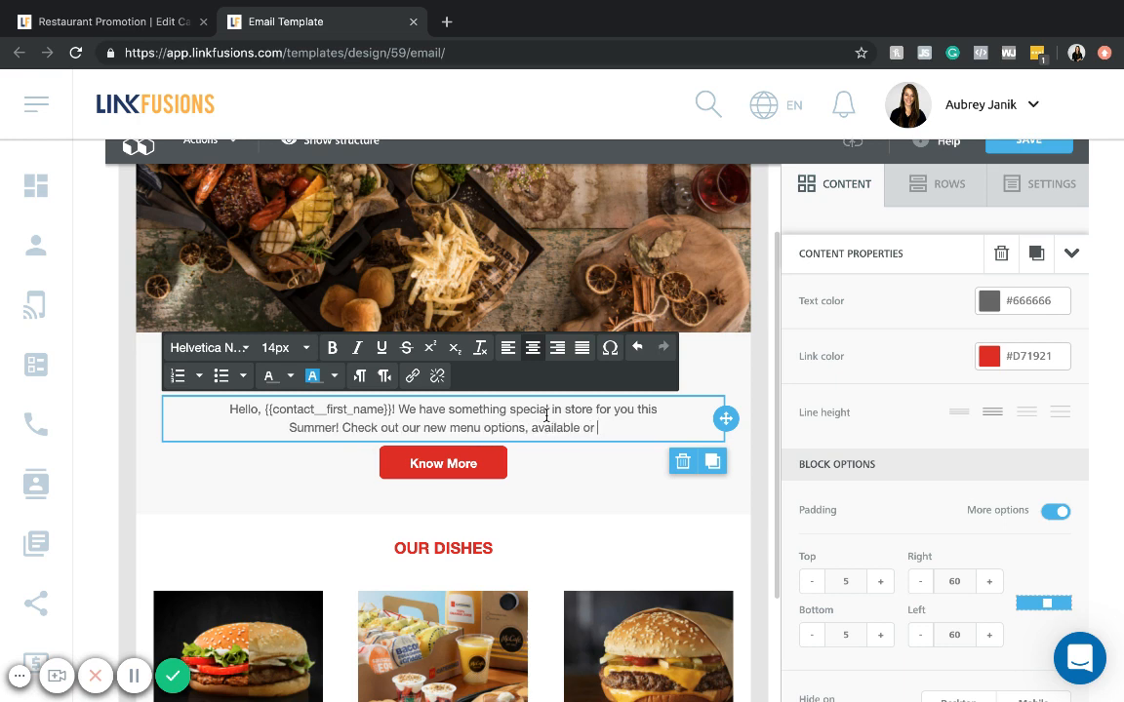
key(BackSpace)
key(BackSpace)
text(for a limited)
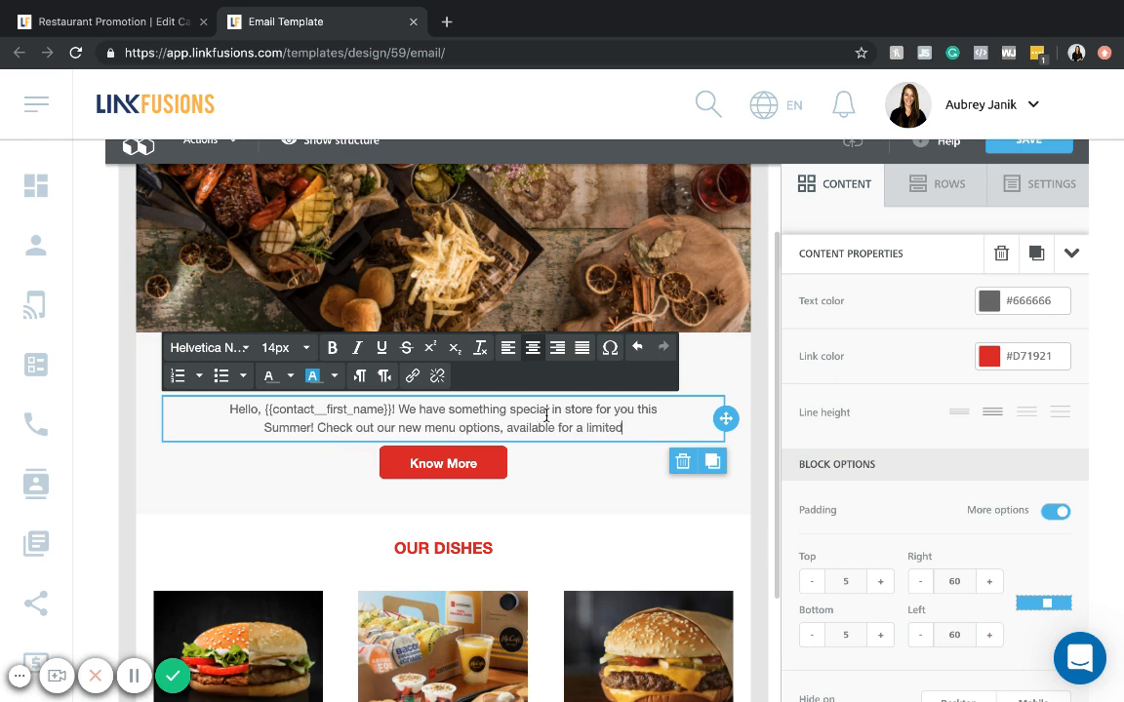
text( time only!)
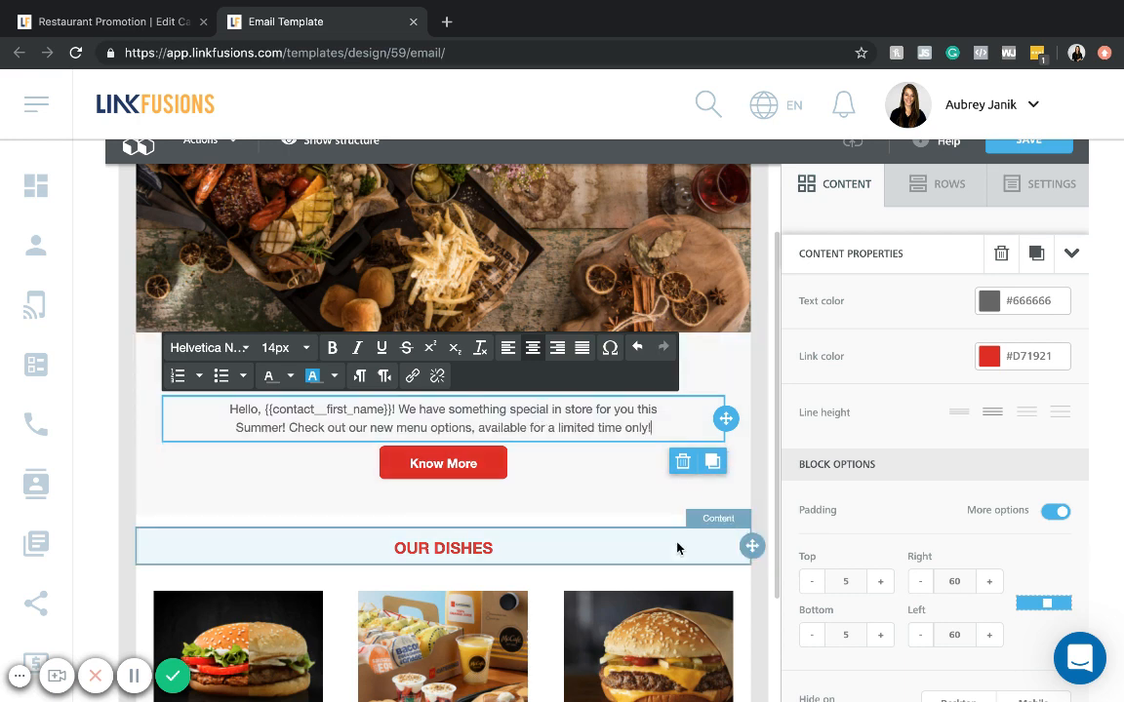
- Review the edited e-mail, inspecting the Know About Us row properties, the header image's content properties and the sections down to Recent Post
scroll(909, 398, up, 1)
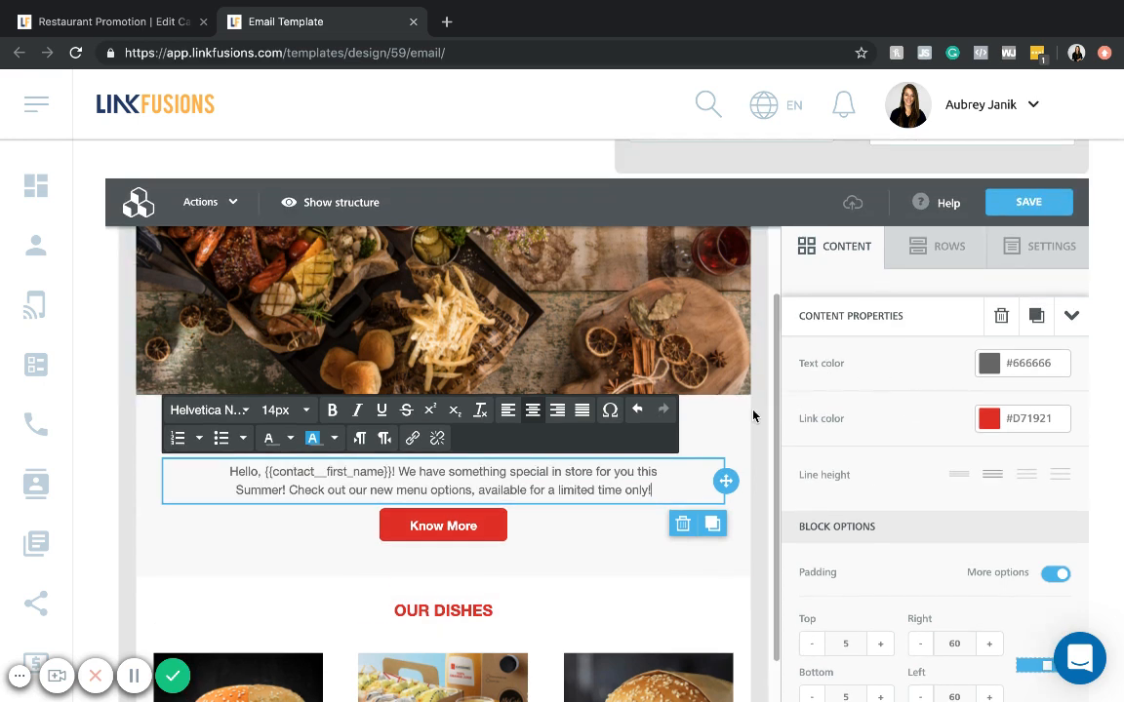
click(752, 438)
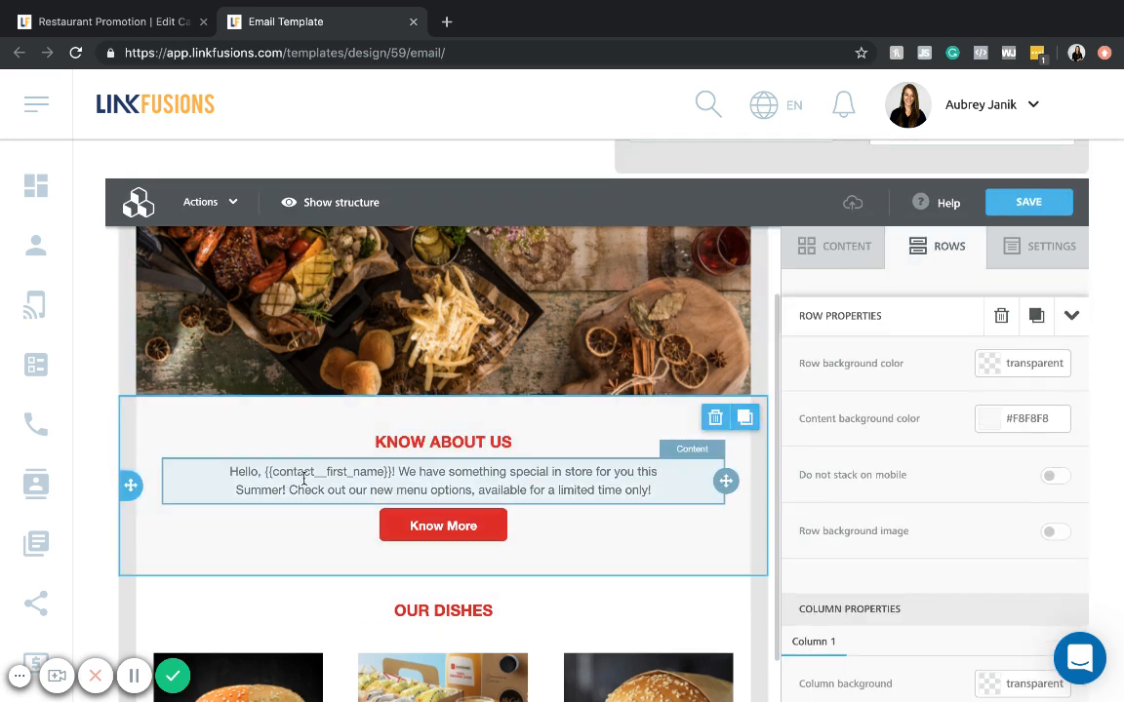
scroll(542, 475, up, 3)
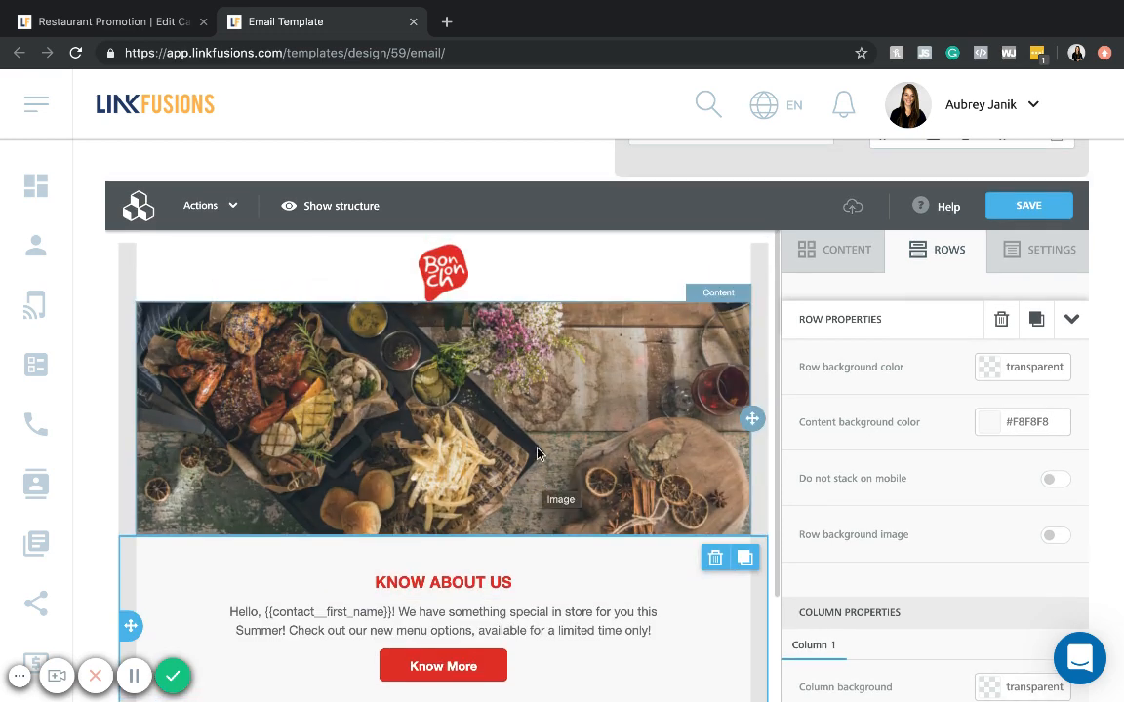
click(536, 453)
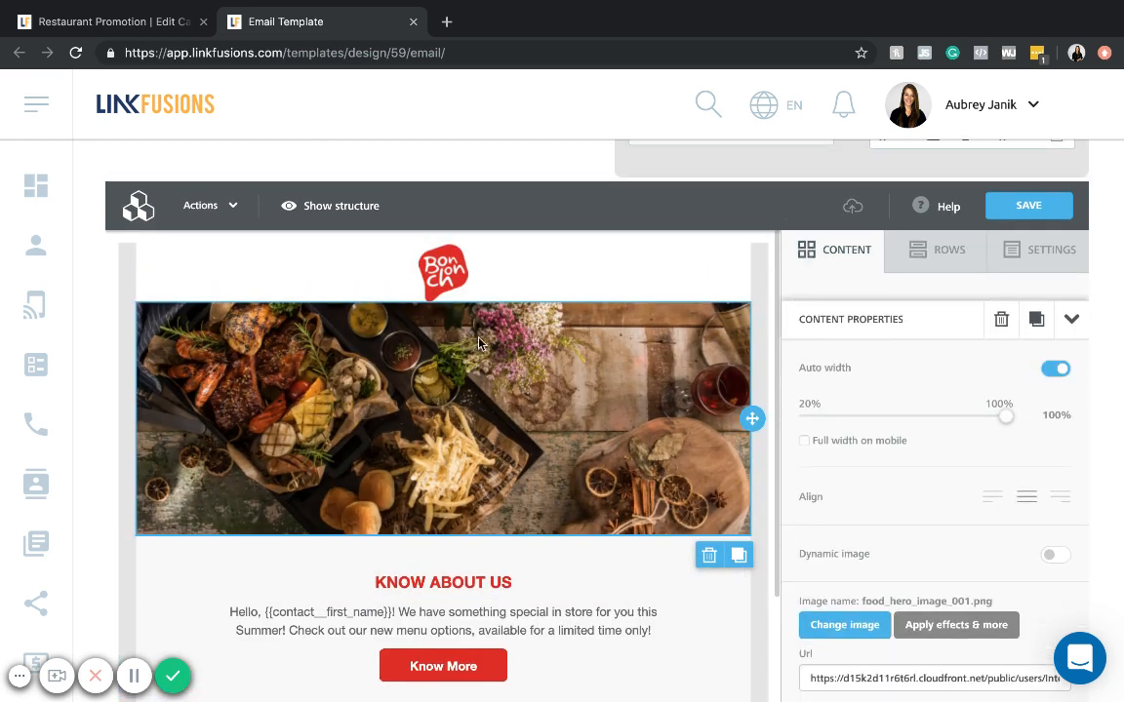
scroll(516, 449, down, 10)
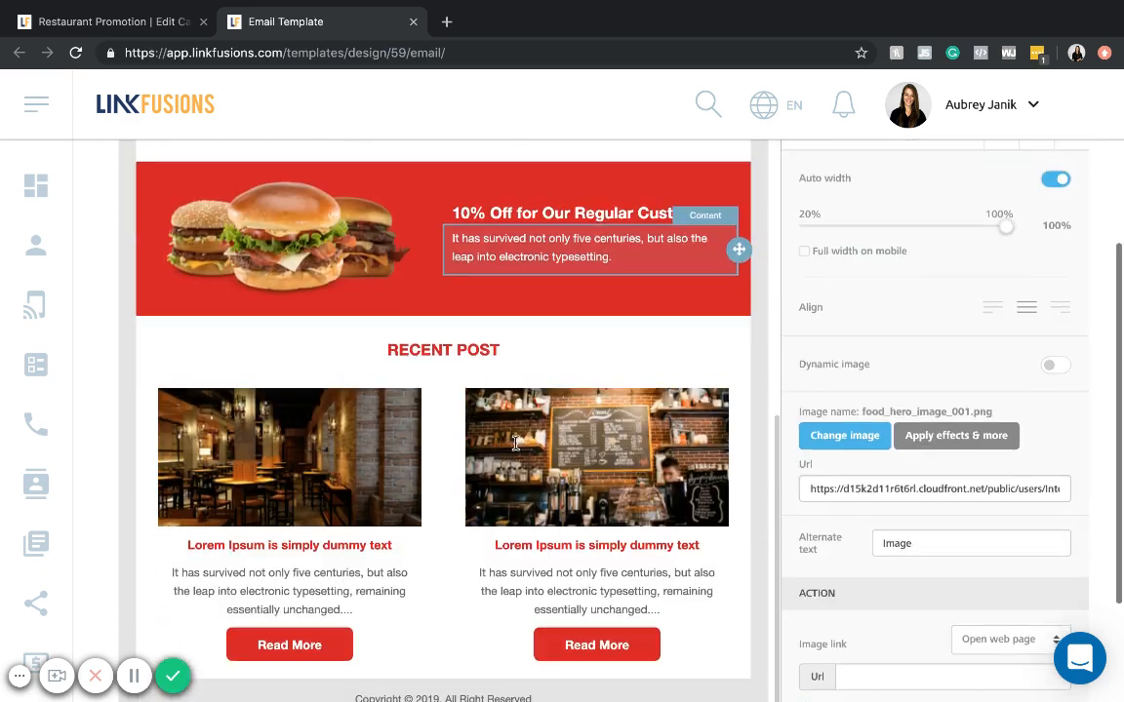
scroll(542, 682, up, 6)
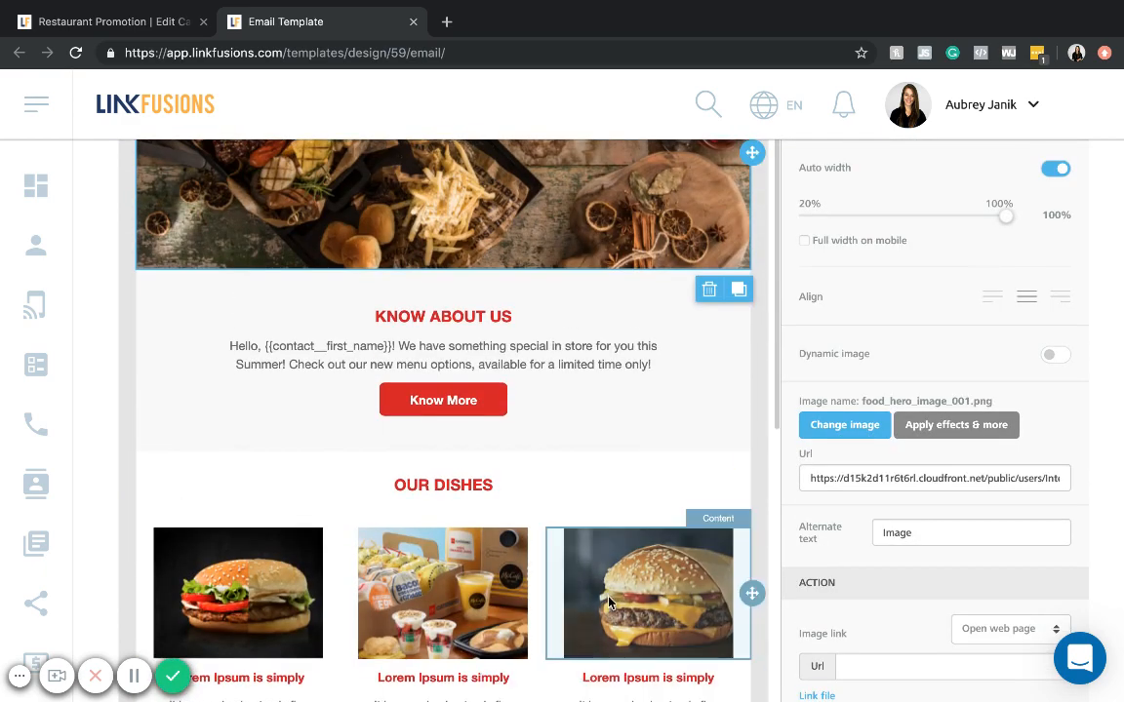
scroll(609, 602, up, 5)
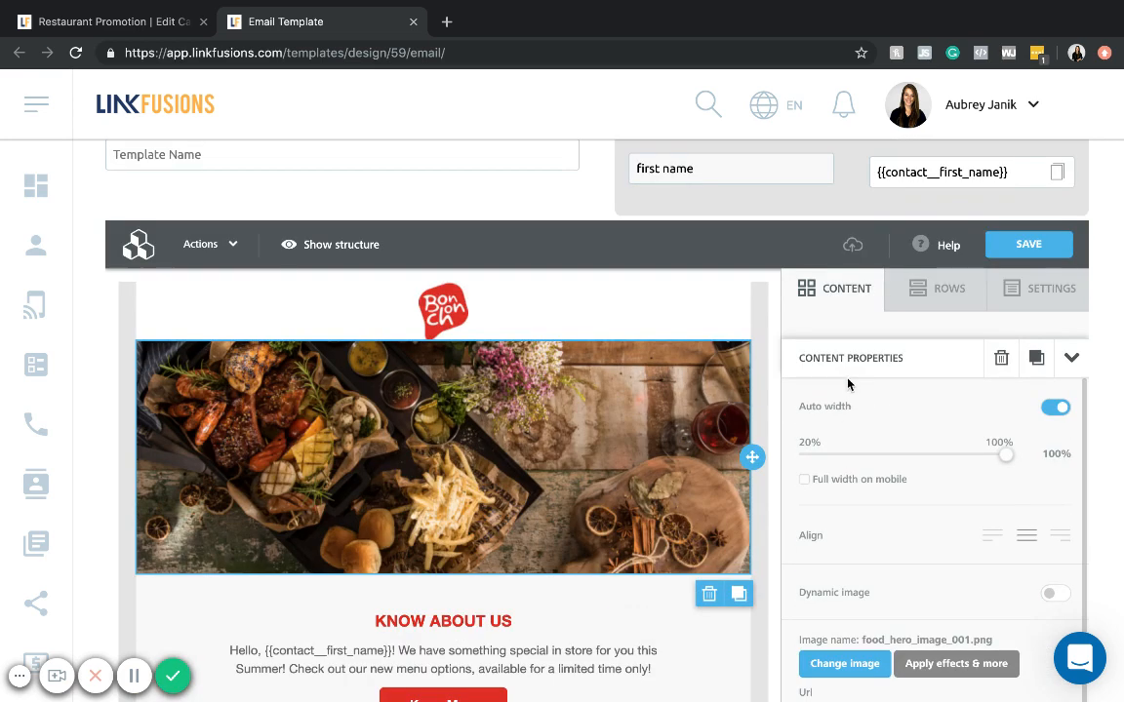
- Name the template "Summer Menu Items Promotion", then save it and exit the design
scroll(848, 385, up, 1)
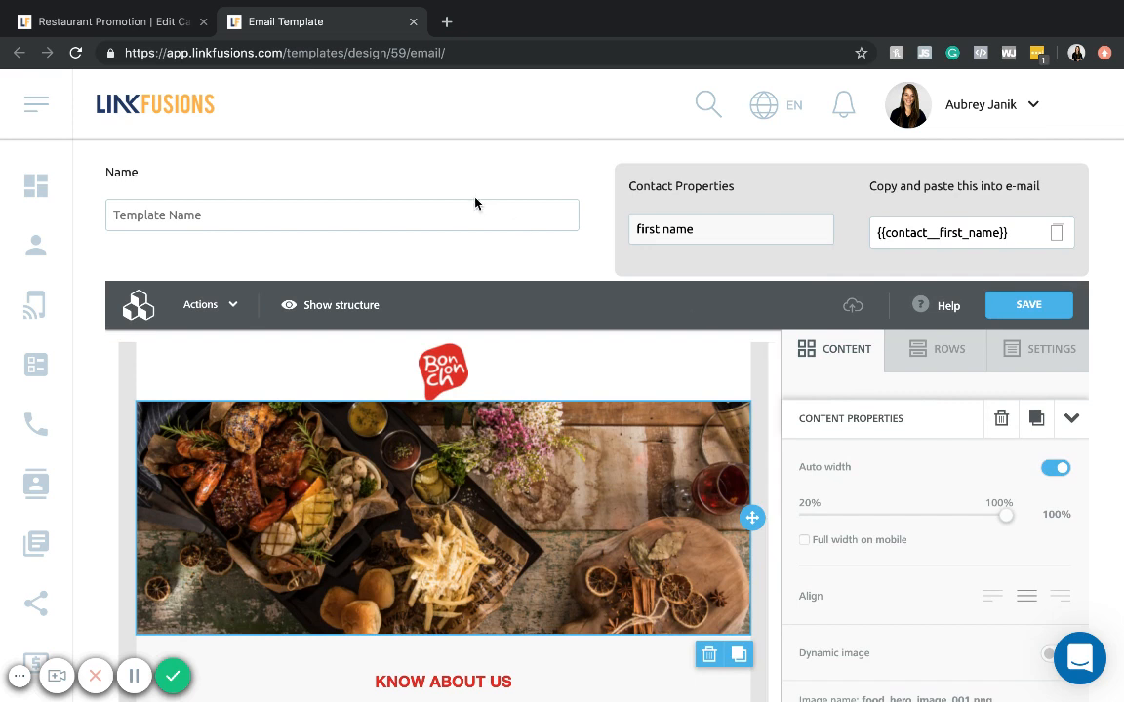
click(440, 220)
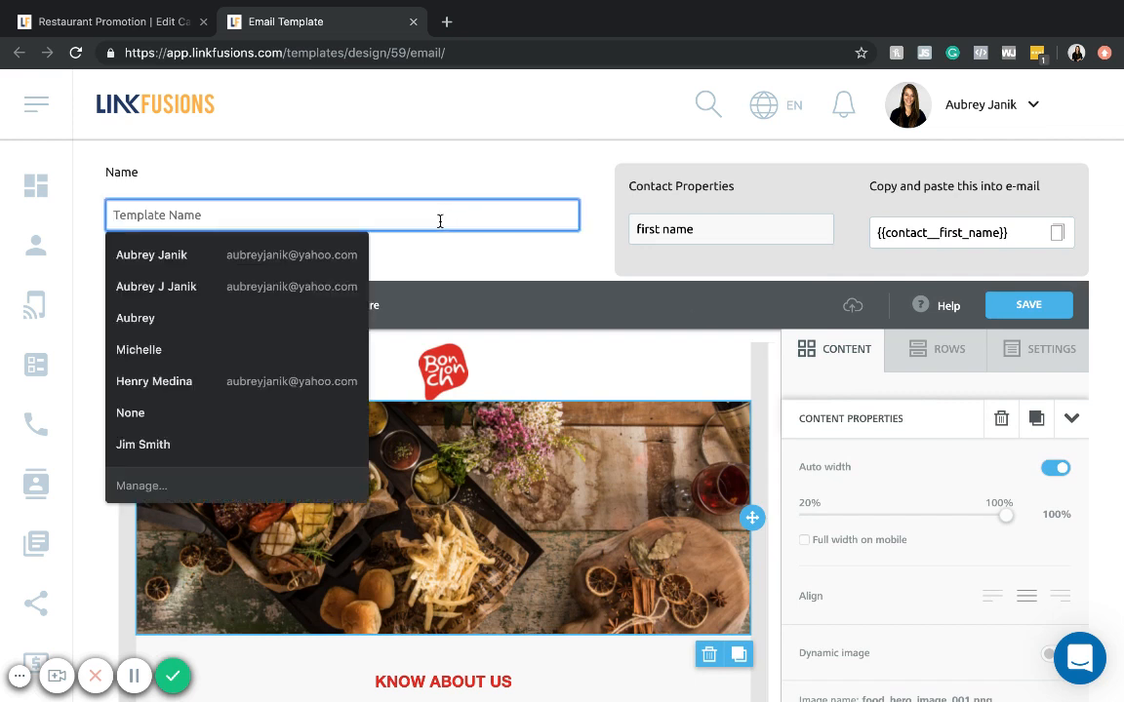
text(Restuara)
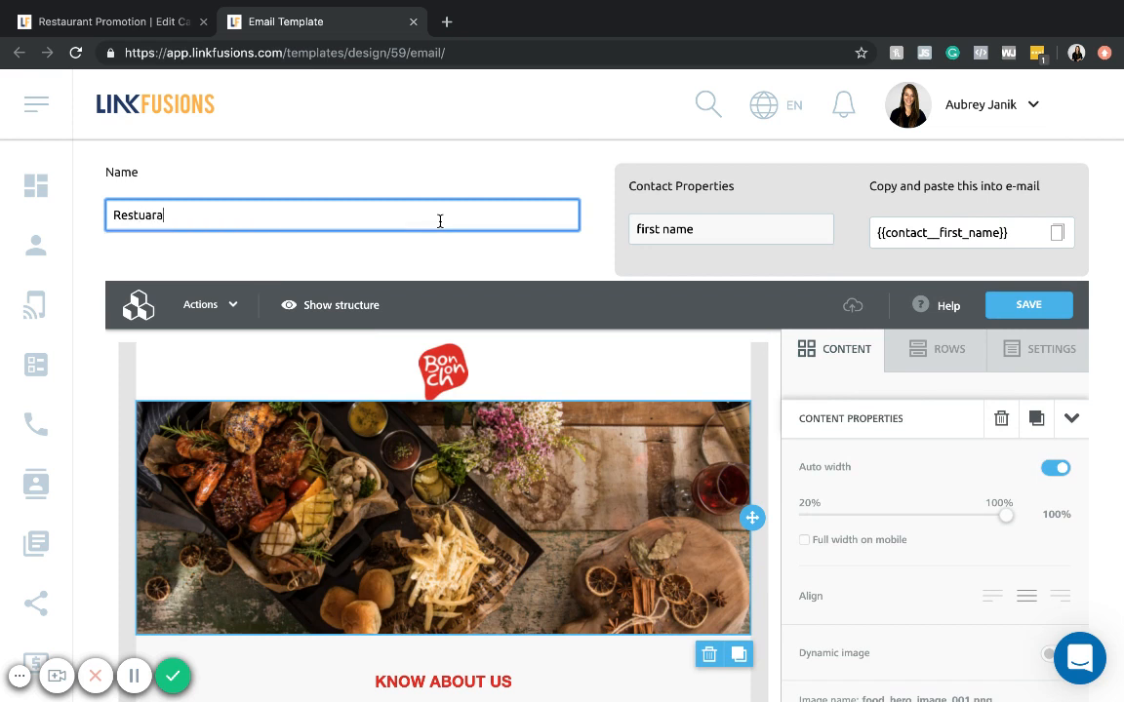
text(nt P)
key(BackSpace)
key(BackSpace)
key(BackSpace)
key(BackSpace)
key(BackSpace)
key(BackSpace)
key(BackSpace)
key(BackSpace)
key(BackSpace)
key(BackSpace)
key(BackSpace)
key(BackSpace)
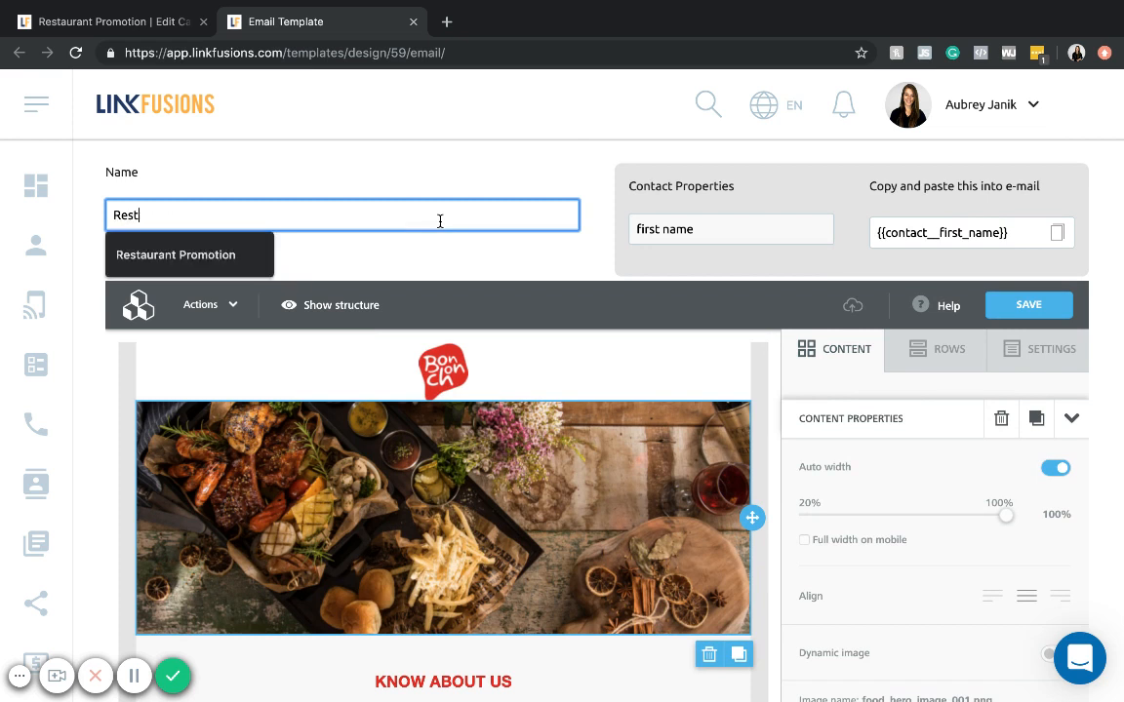
text(Summer Me)
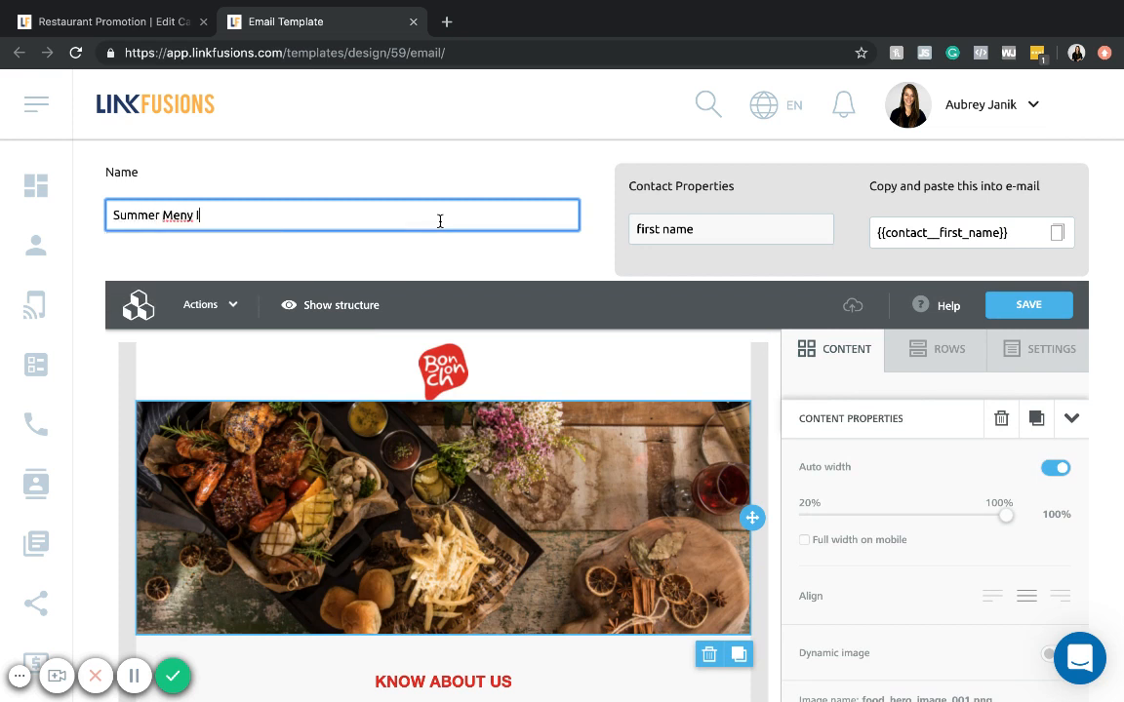
text(nu Items Promotion)
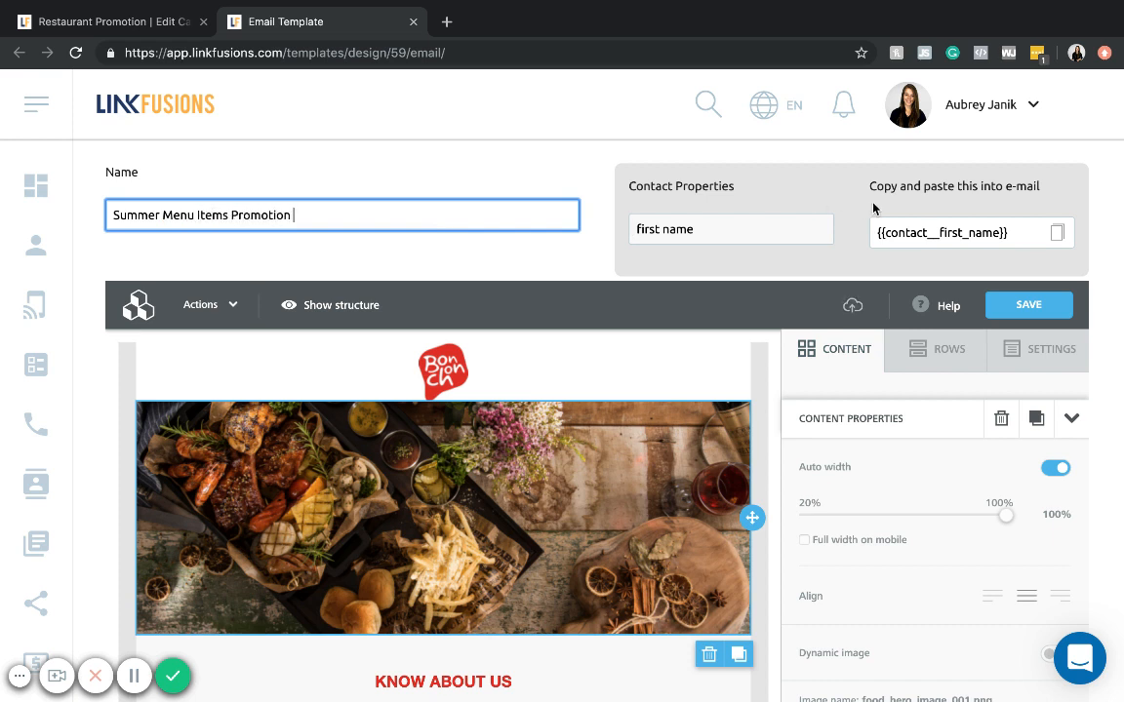
click(1000, 304)
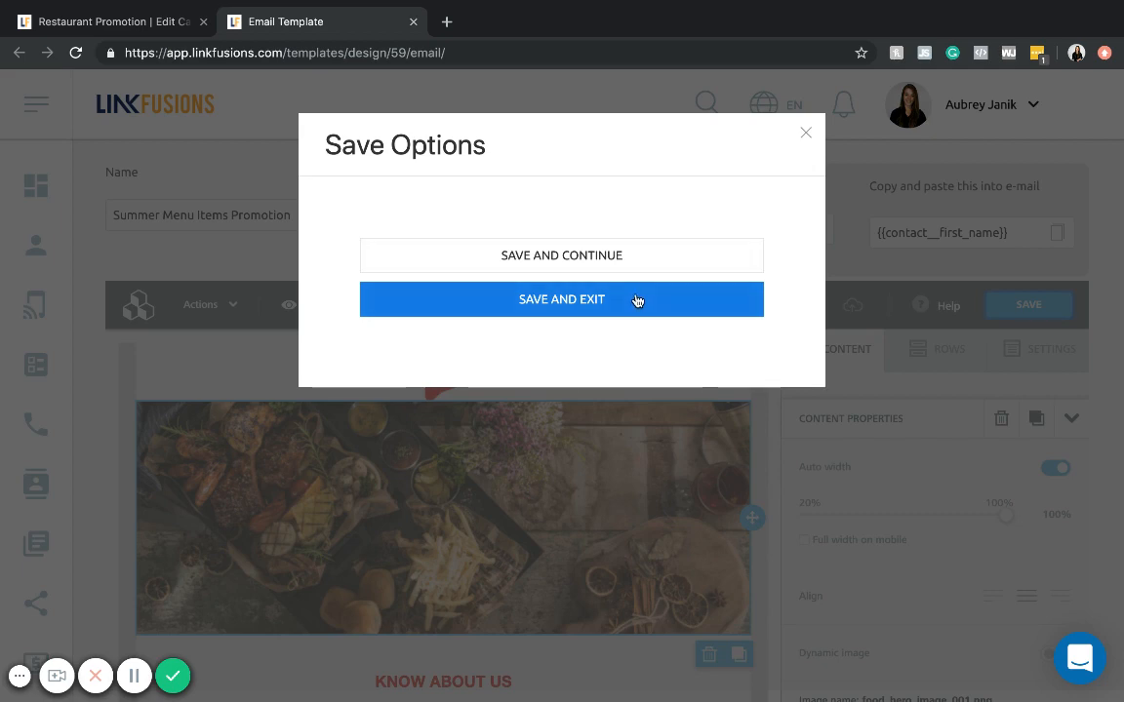
click(636, 301)
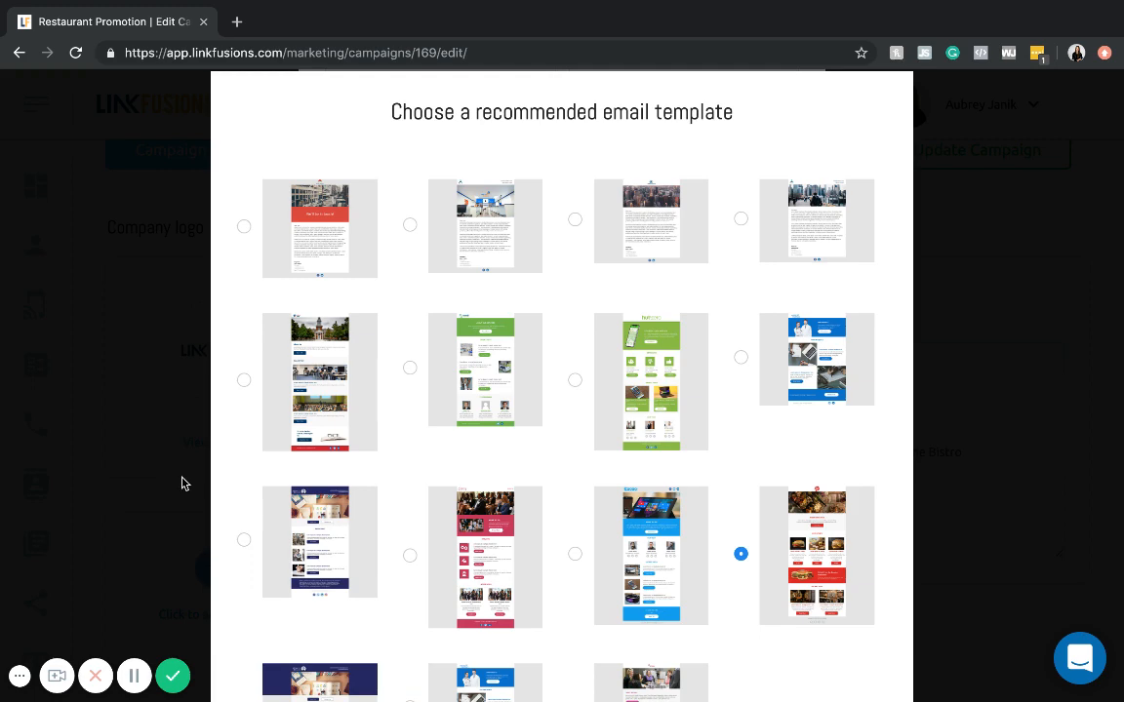
- Look through the recommended e-mail templates and the own templates for the saved Summer Menu Items Promotion design
scroll(180, 482, down, 5)
scroll(179, 320, up, 3)
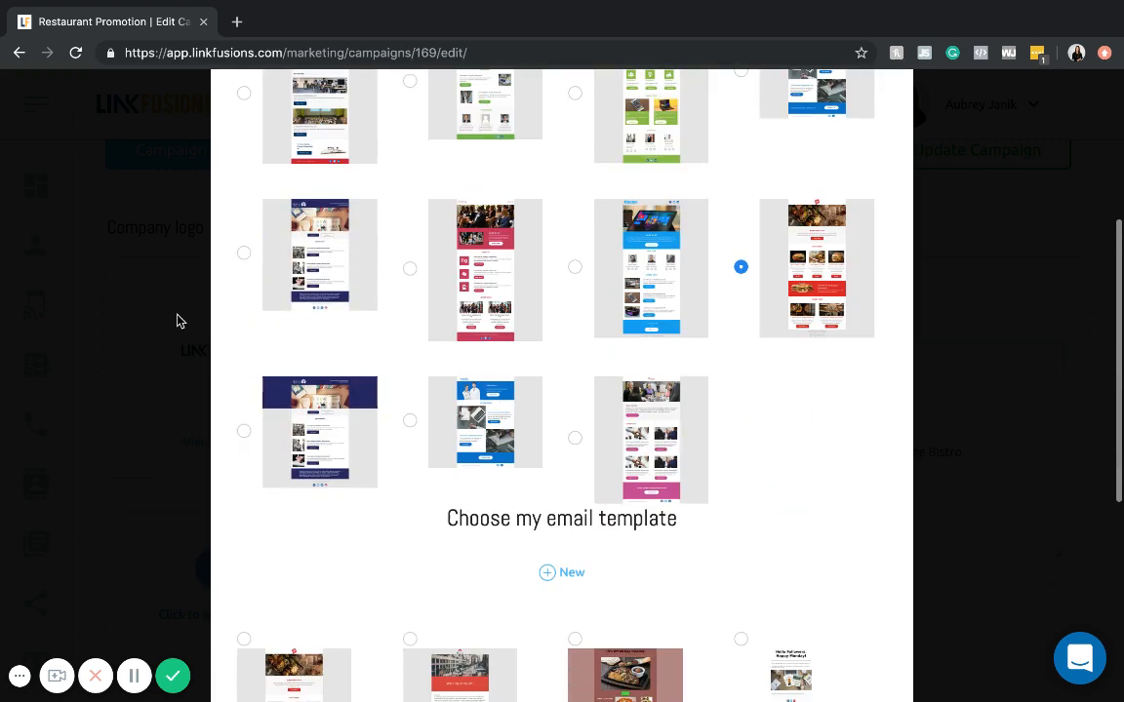
scroll(442, 368, up, 1)
scroll(536, 376, up, 1)
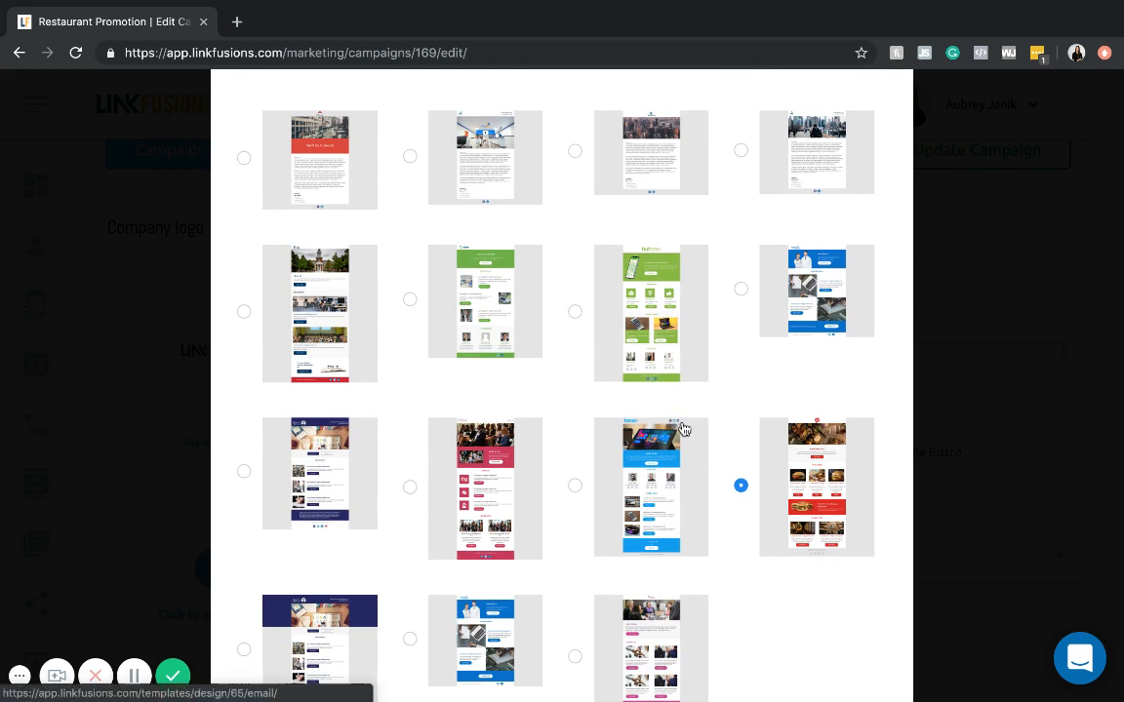
scroll(764, 424, up, 1)
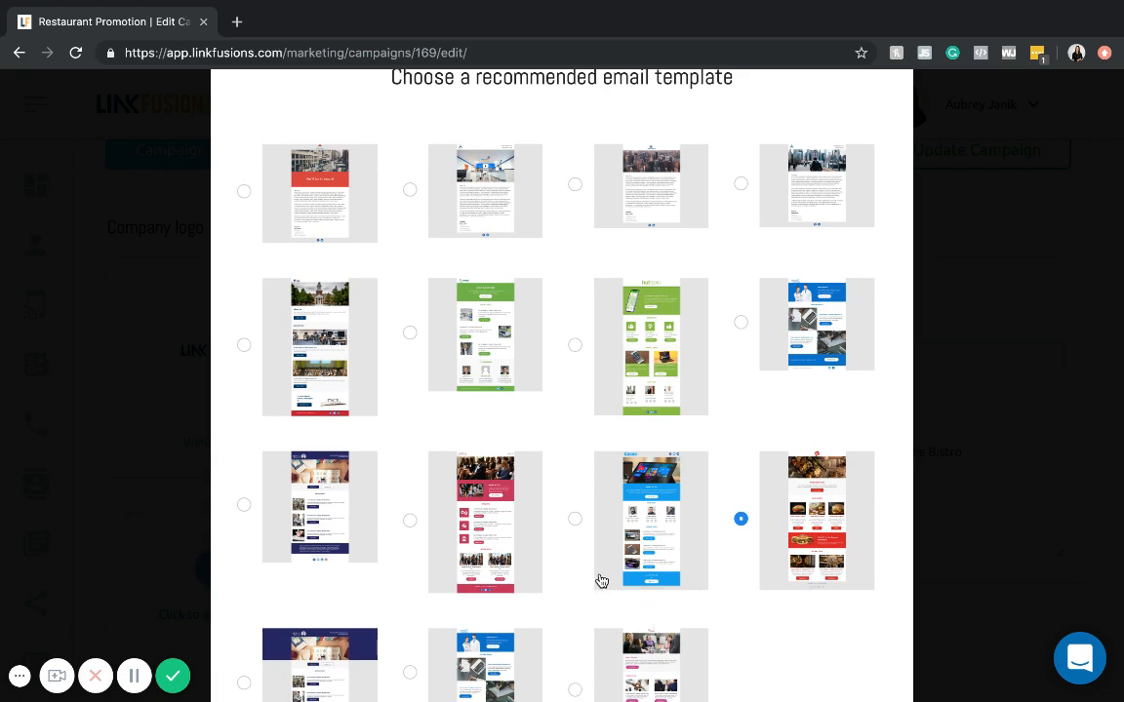
scroll(602, 566, down, 4)
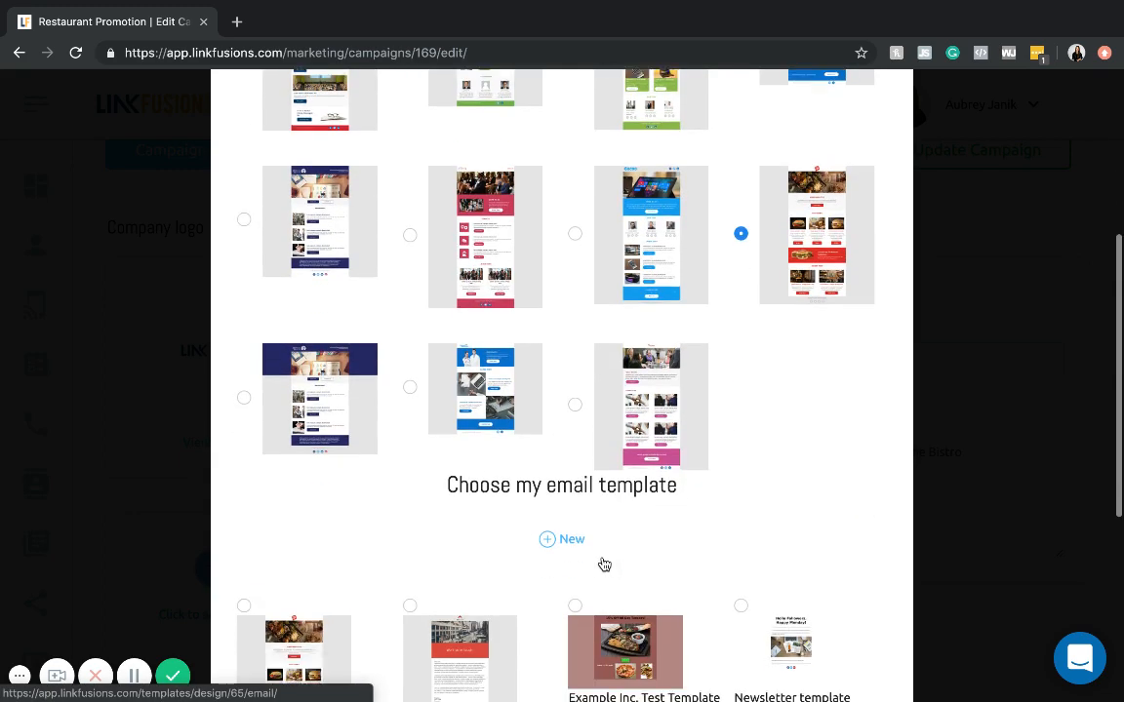
scroll(671, 306, up, 1)
scroll(673, 312, down, 3)
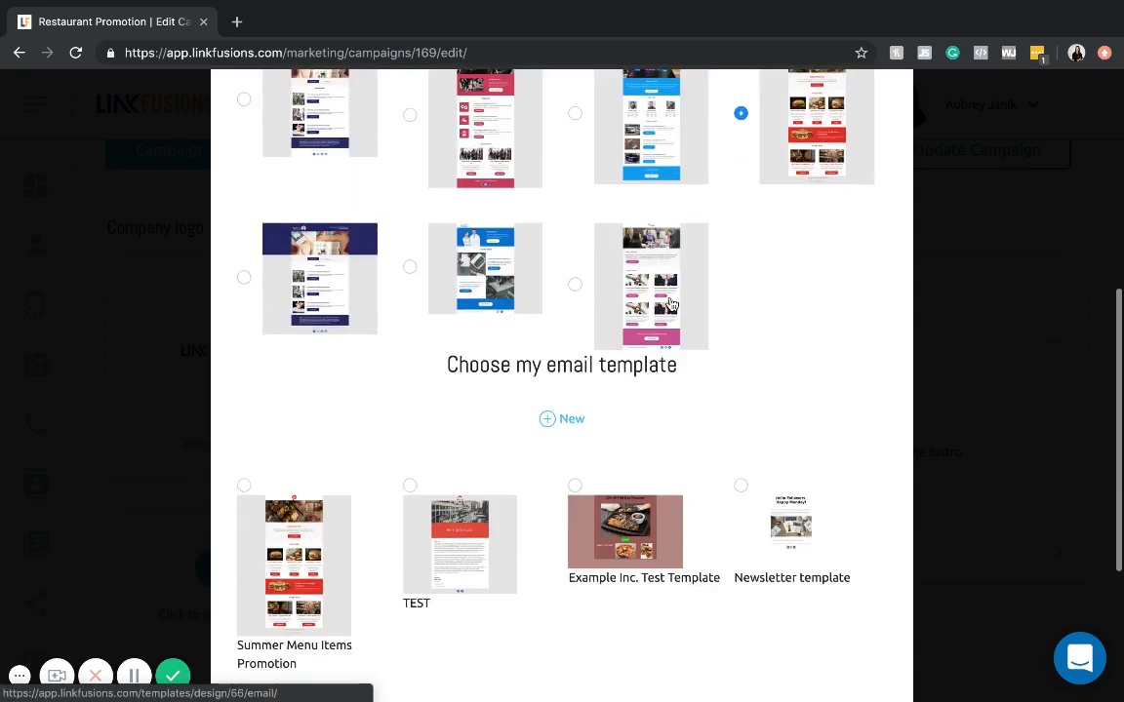
- Choose the saved Summer Menu Items Promotion design from the own e-mail templates as the channel's template
scroll(673, 315, down, 1)
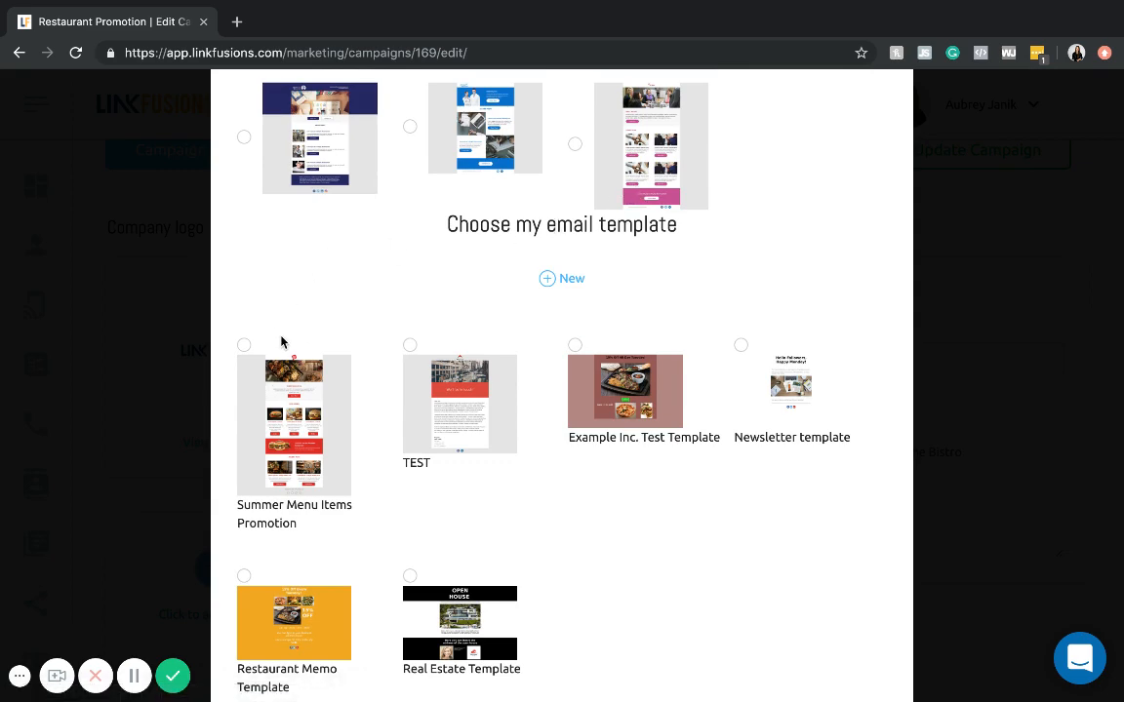
scroll(445, 330, up, 1)
scroll(445, 330, up, 5)
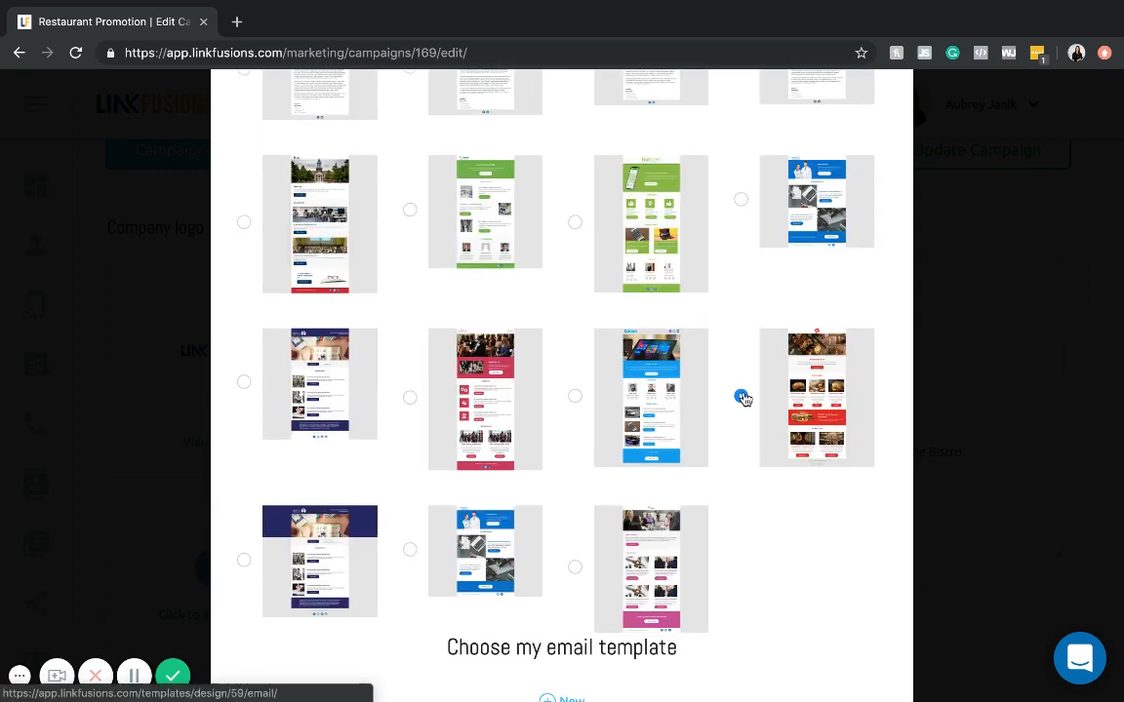
scroll(742, 400, down, 5)
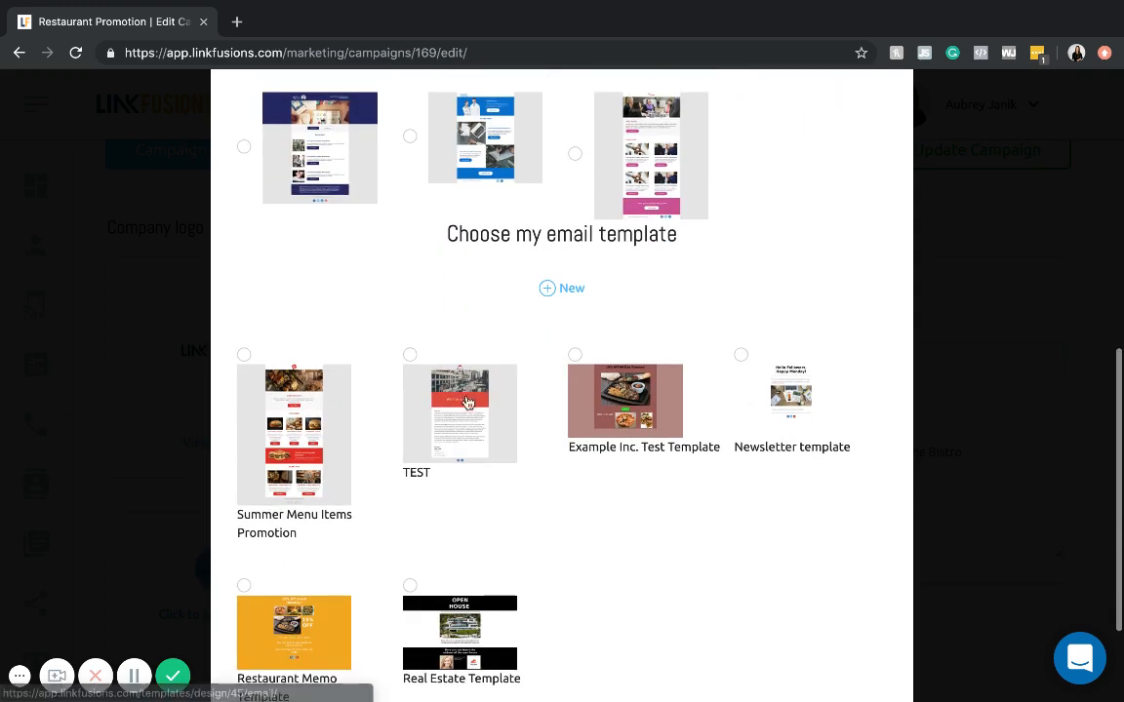
click(243, 357)
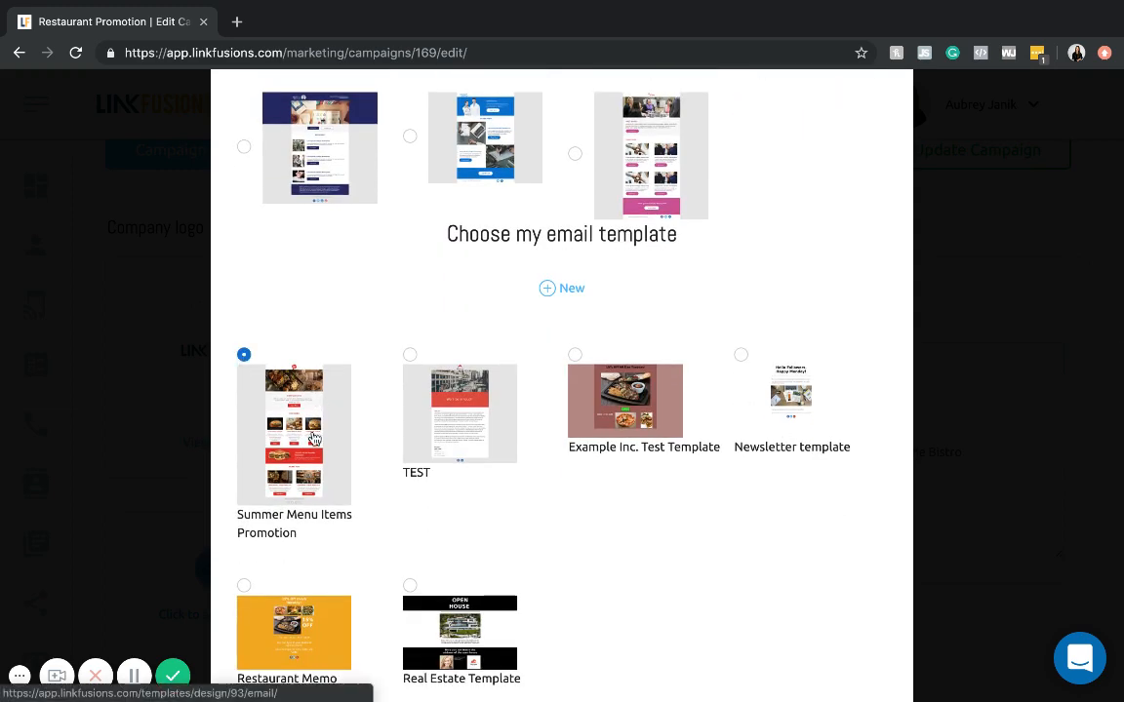
scroll(253, 370, down, 1)
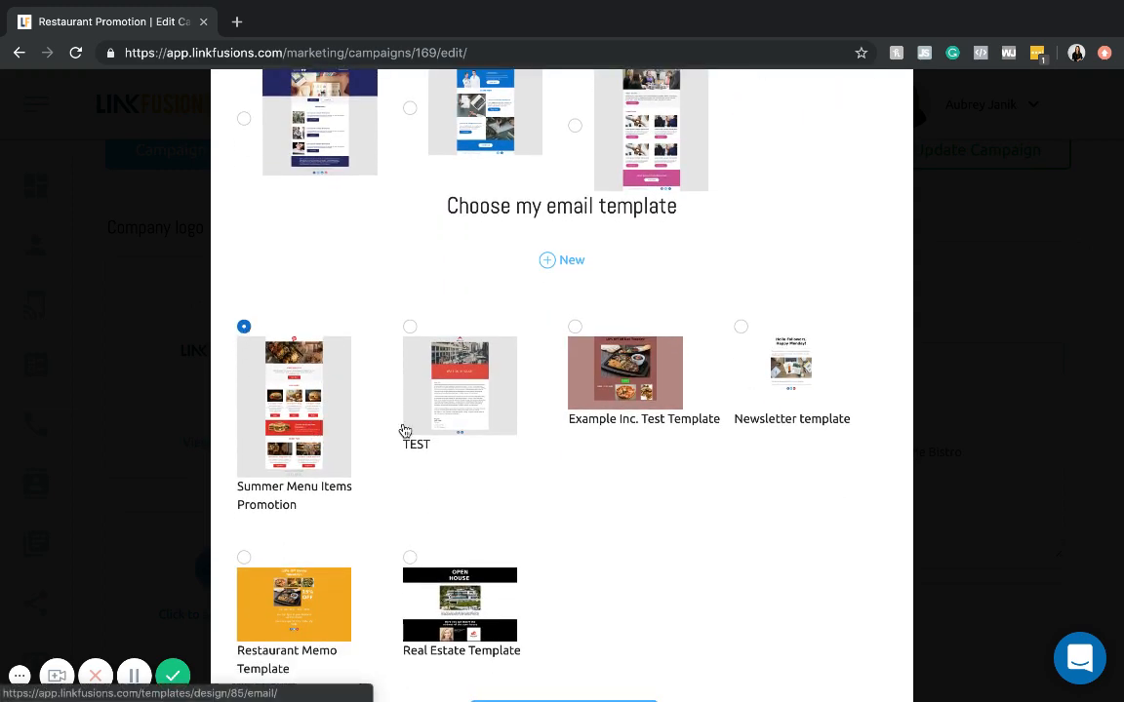
scroll(488, 468, down, 3)
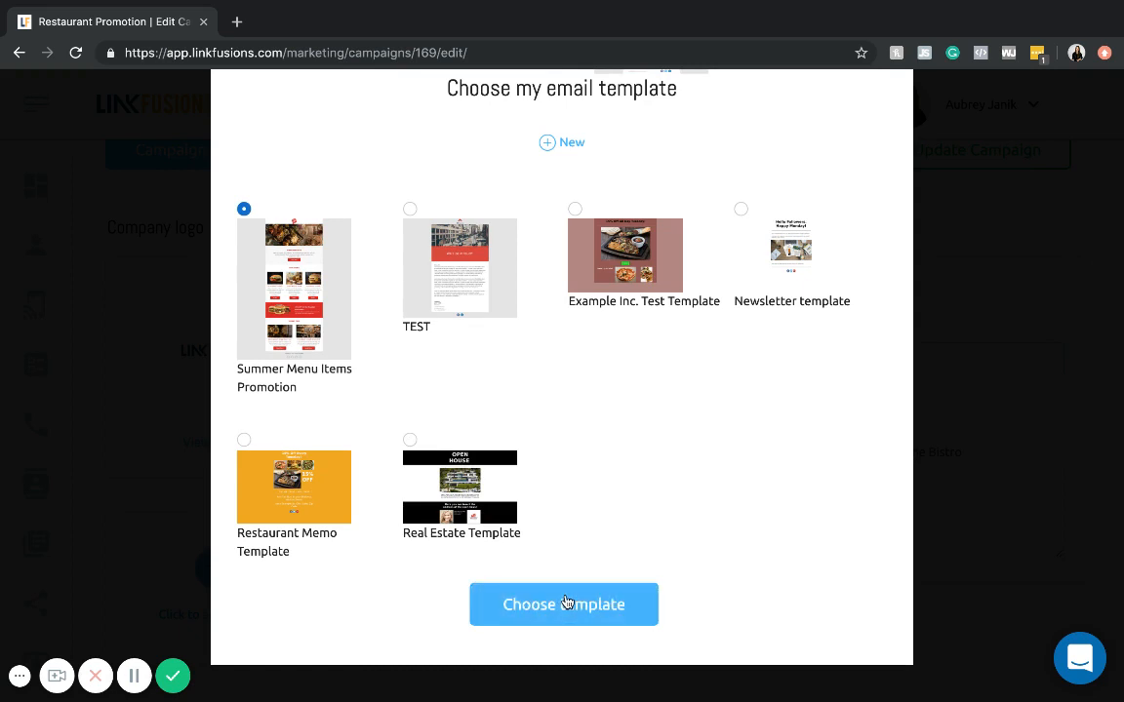
click(567, 602)
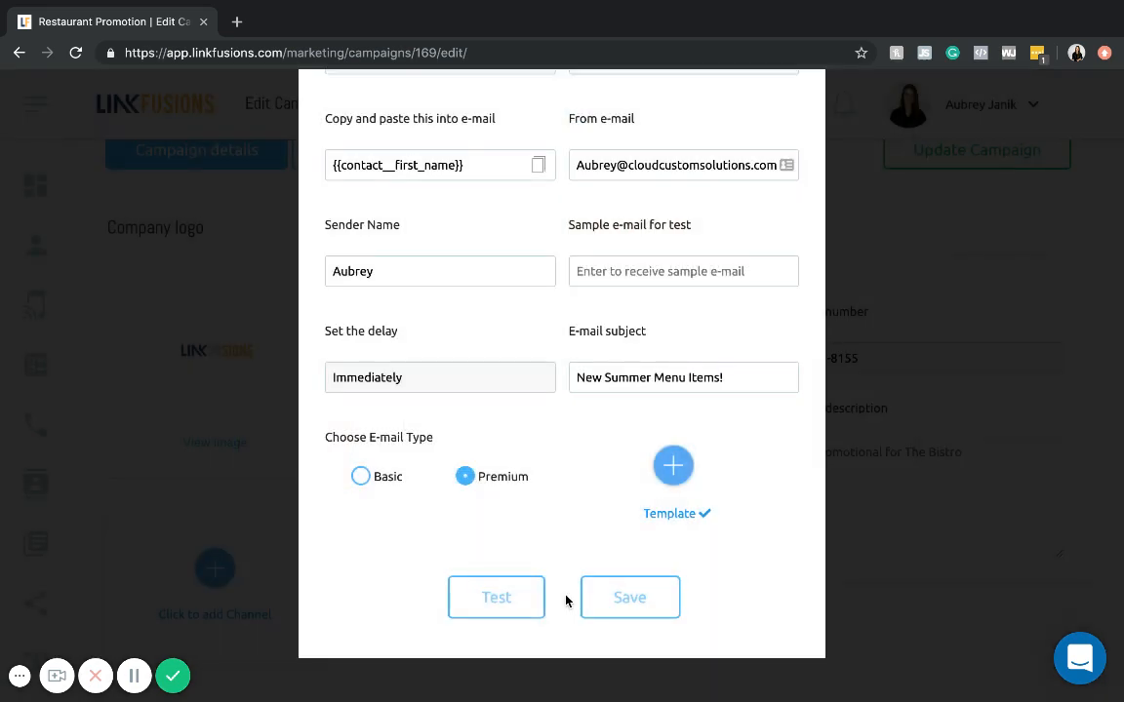
- Save the e-mail channel settings and switch off the campaign's SMS channel
scroll(565, 601, up, 1)
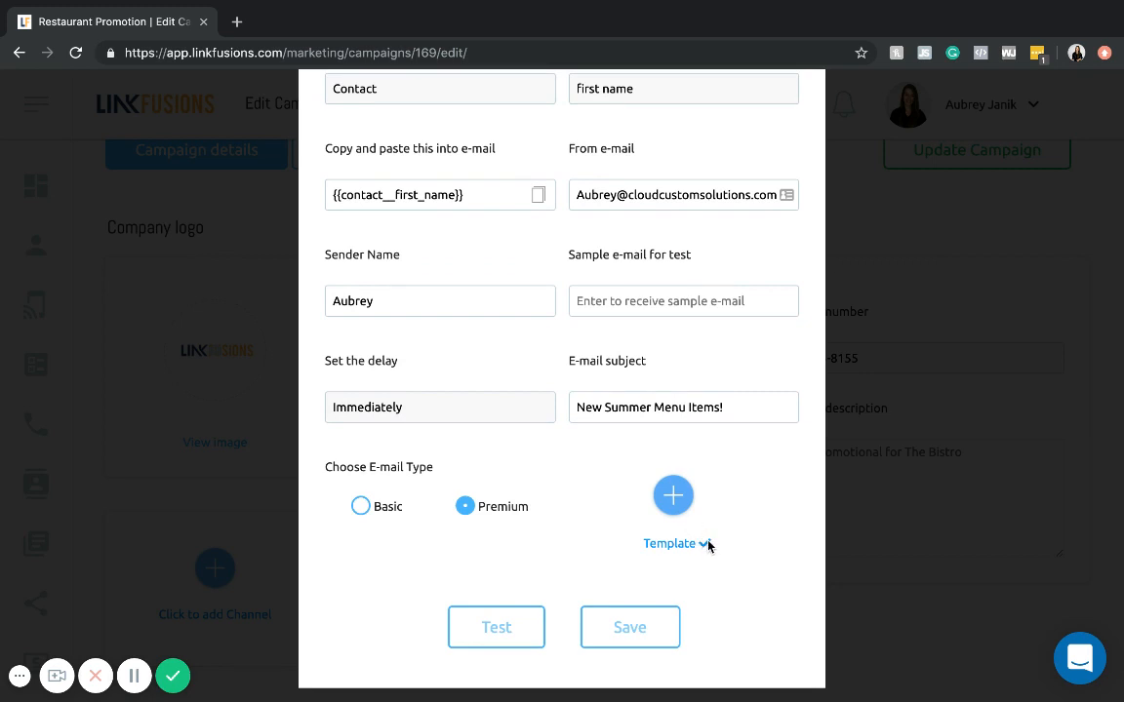
click(650, 629)
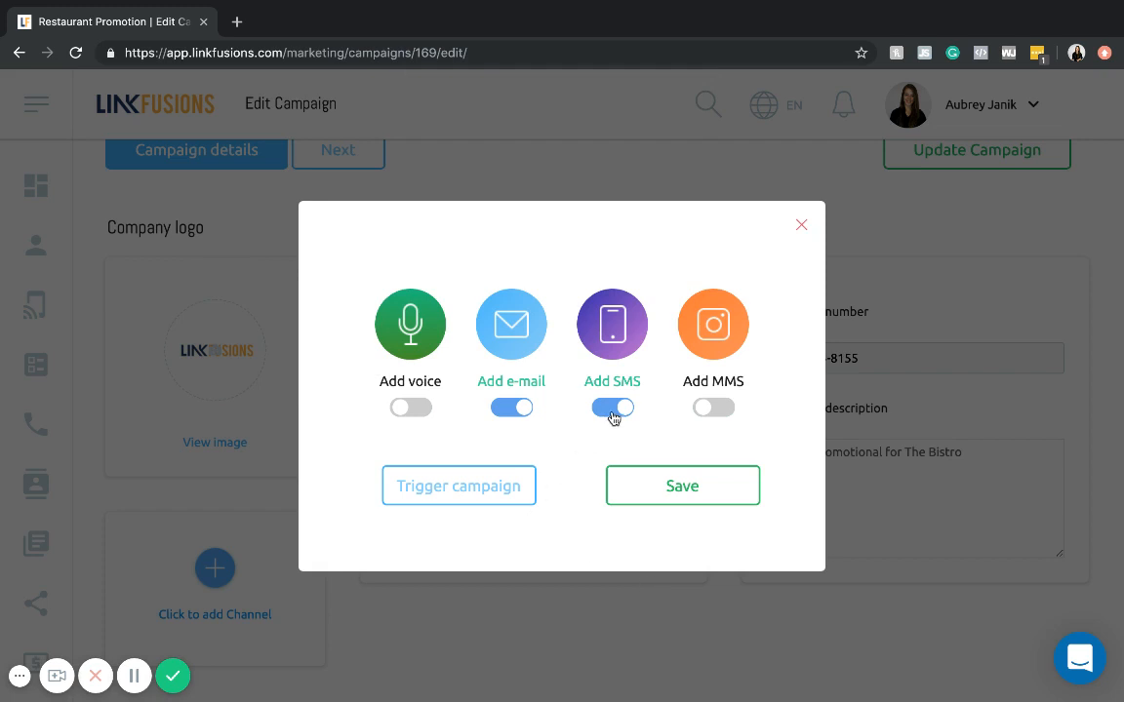
click(614, 413)
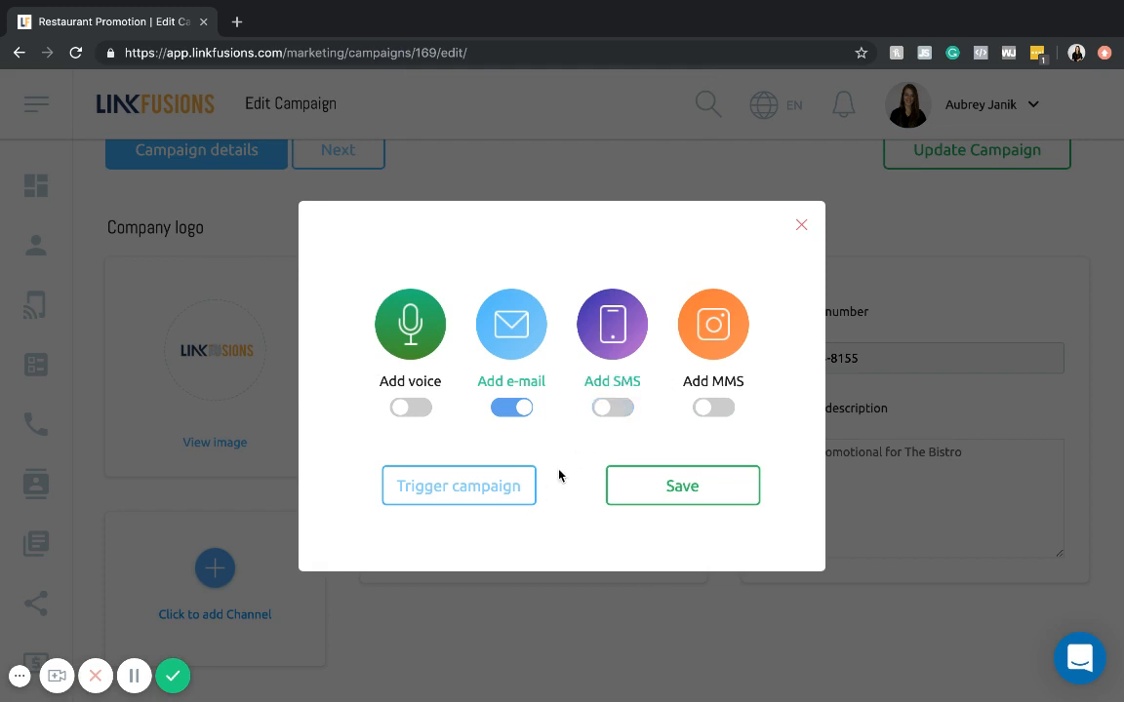
- Trigger the campaign for selected contacts, with the user's own contact entry as the only recipient
click(509, 475)
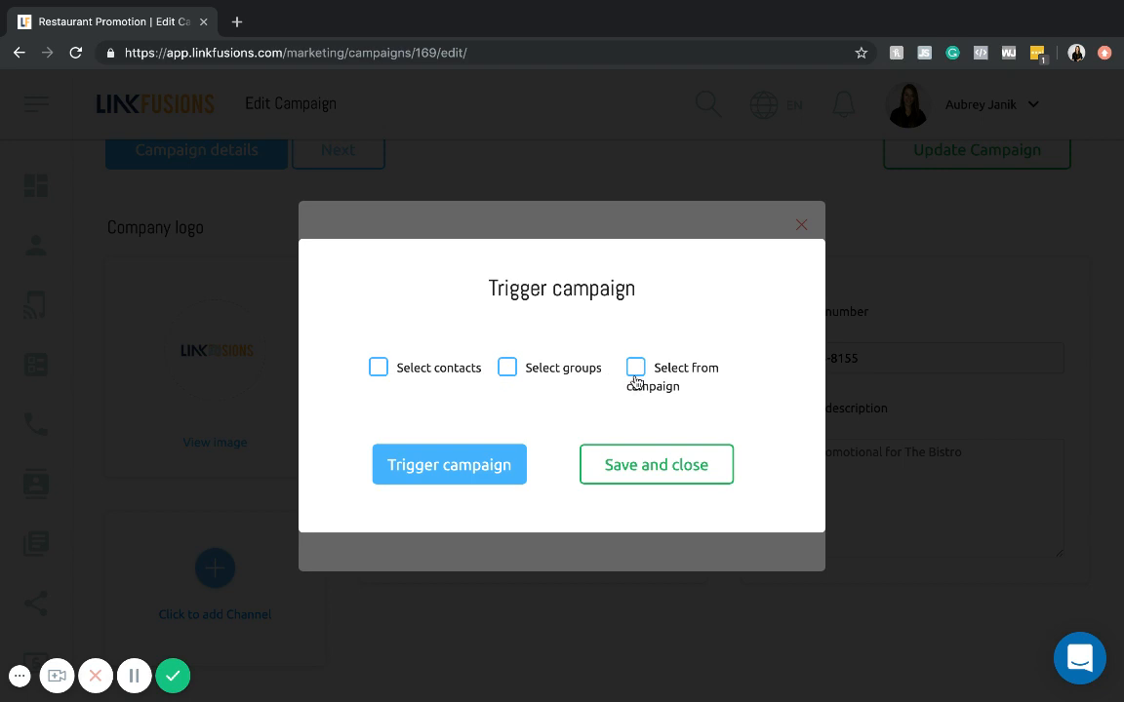
click(376, 367)
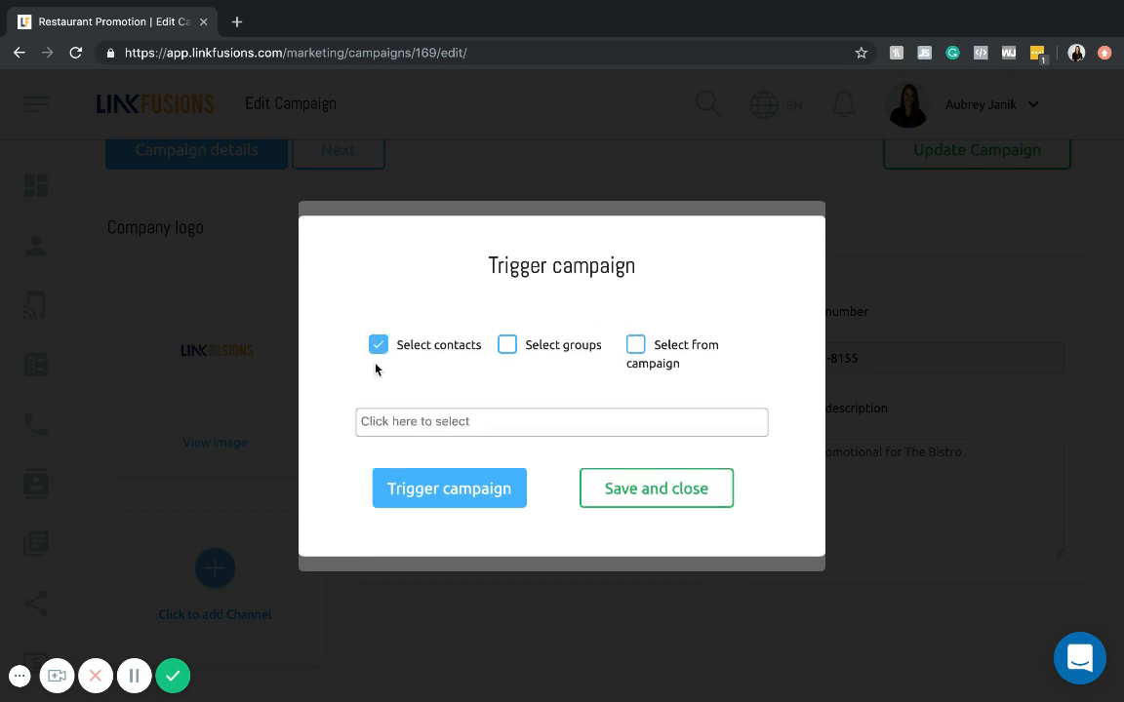
click(369, 419)
click(404, 451)
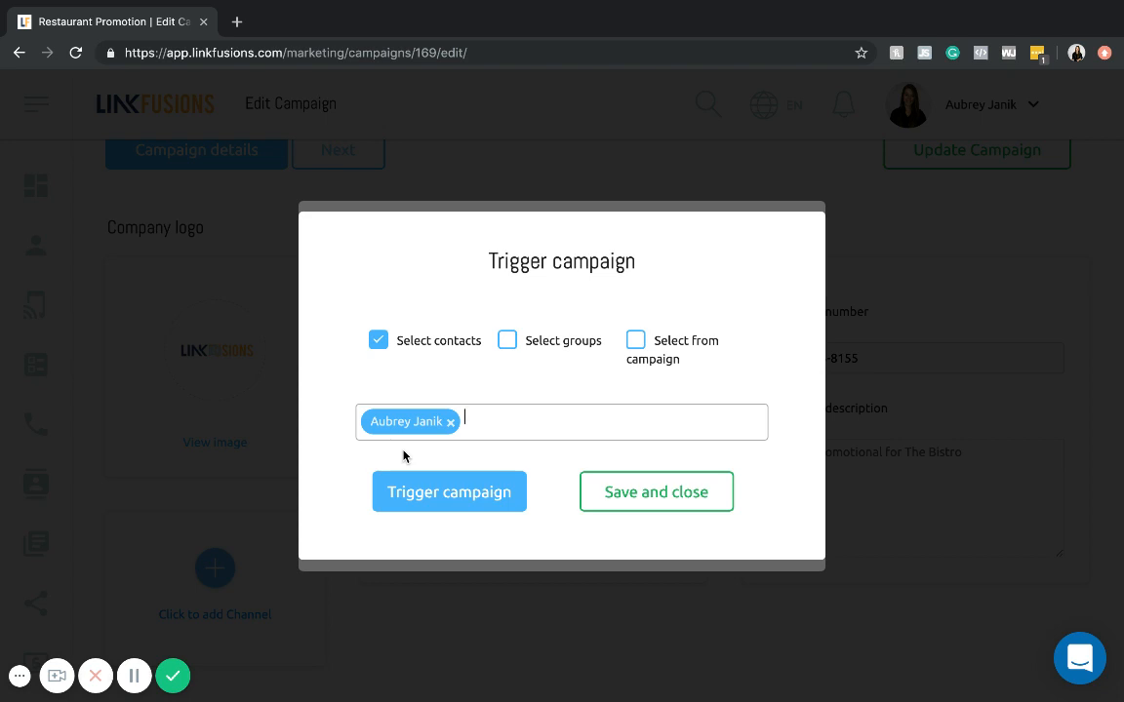
click(427, 492)
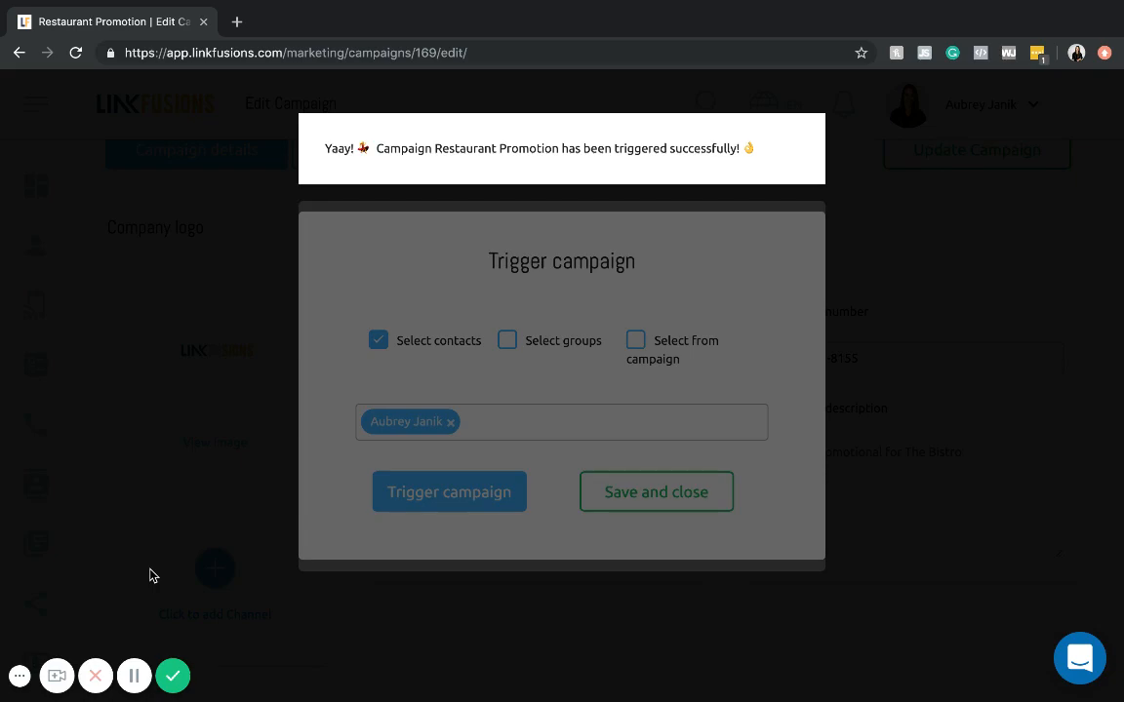
click(134, 676)
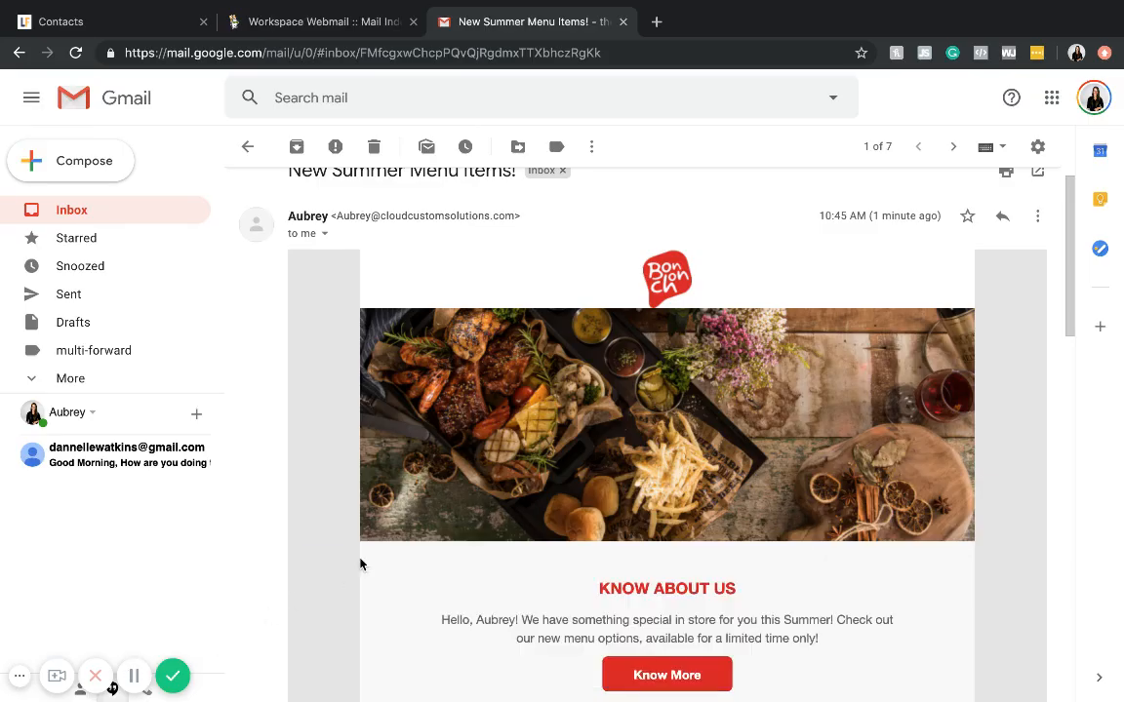
- Review the received "New Summer Menu Items!" e-mail in Gmail, checking the sender, header image, personalised Know About Us greeting and Our Dishes section
scroll(360, 564, up, 1)
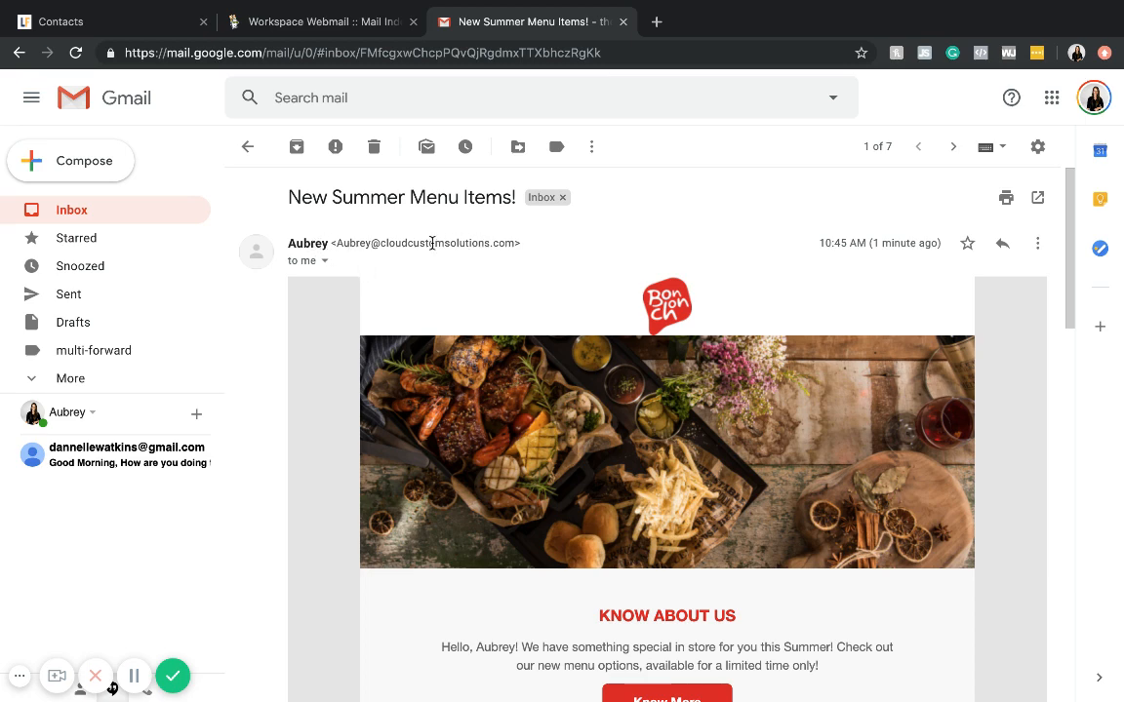
scroll(522, 276, down, 2)
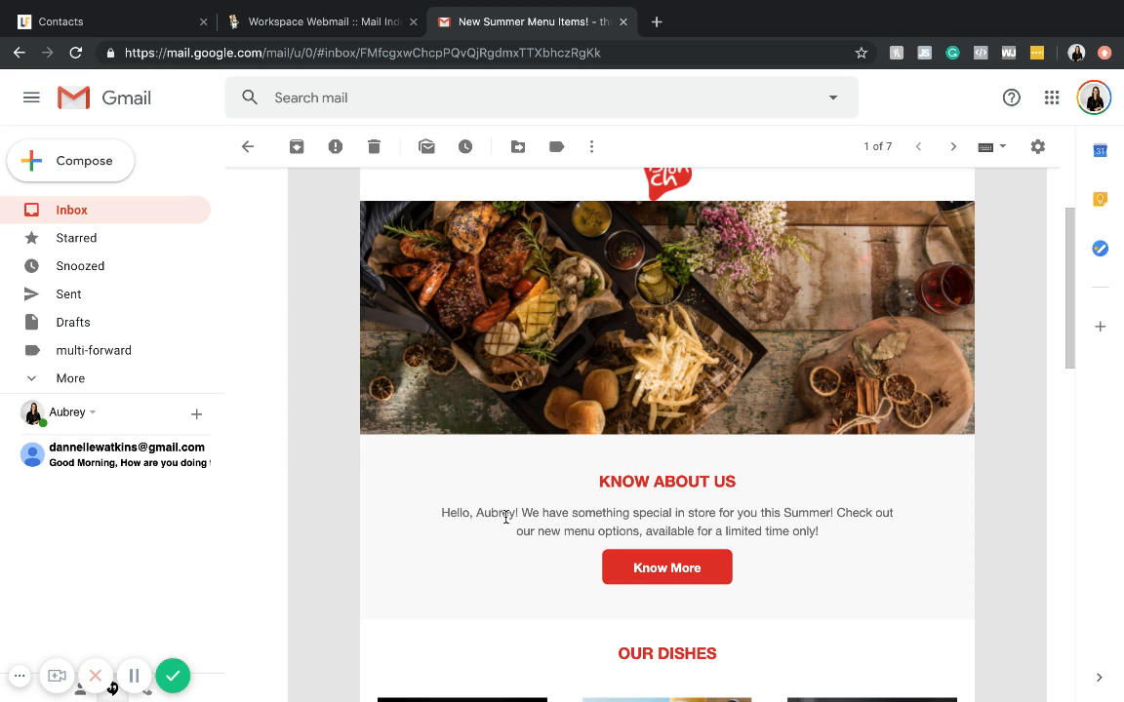
scroll(505, 516, down, 6)
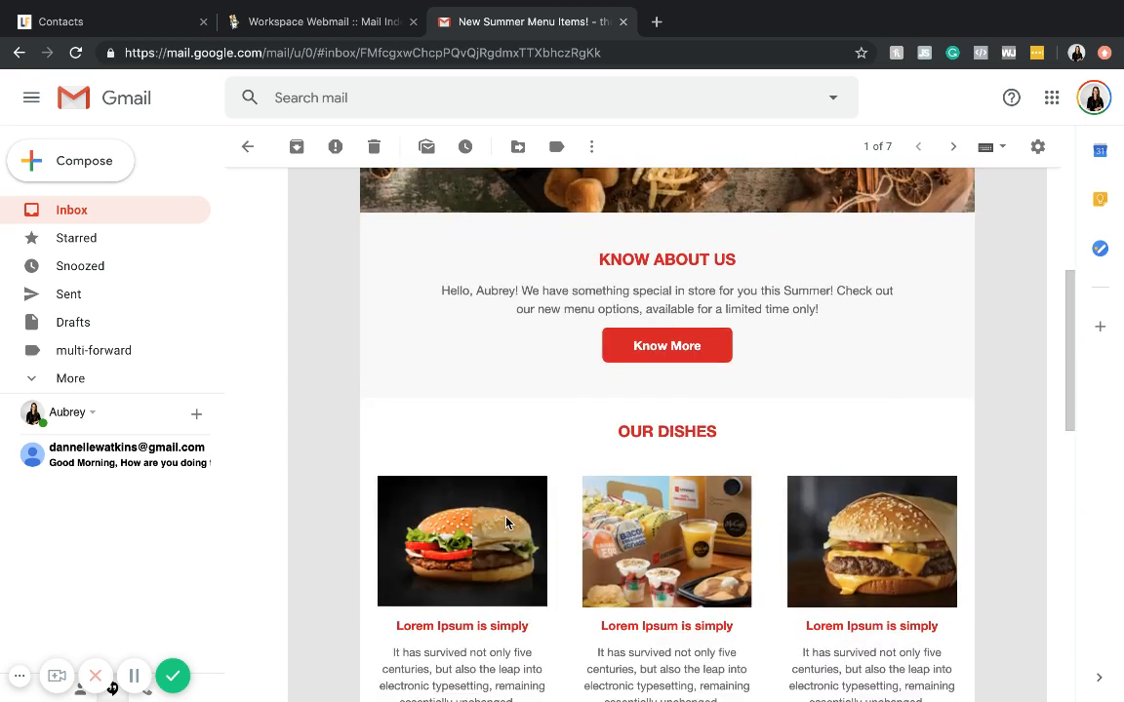
scroll(506, 524, up, 1)
scroll(506, 523, up, 8)
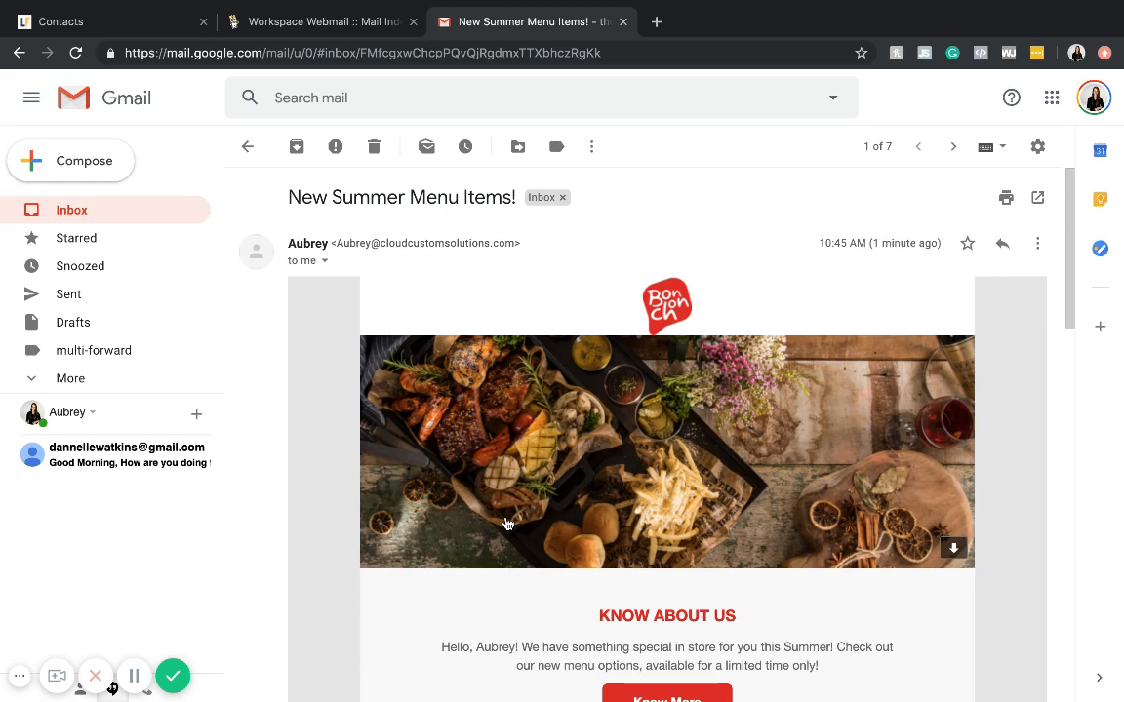
scroll(522, 551, down, 5)
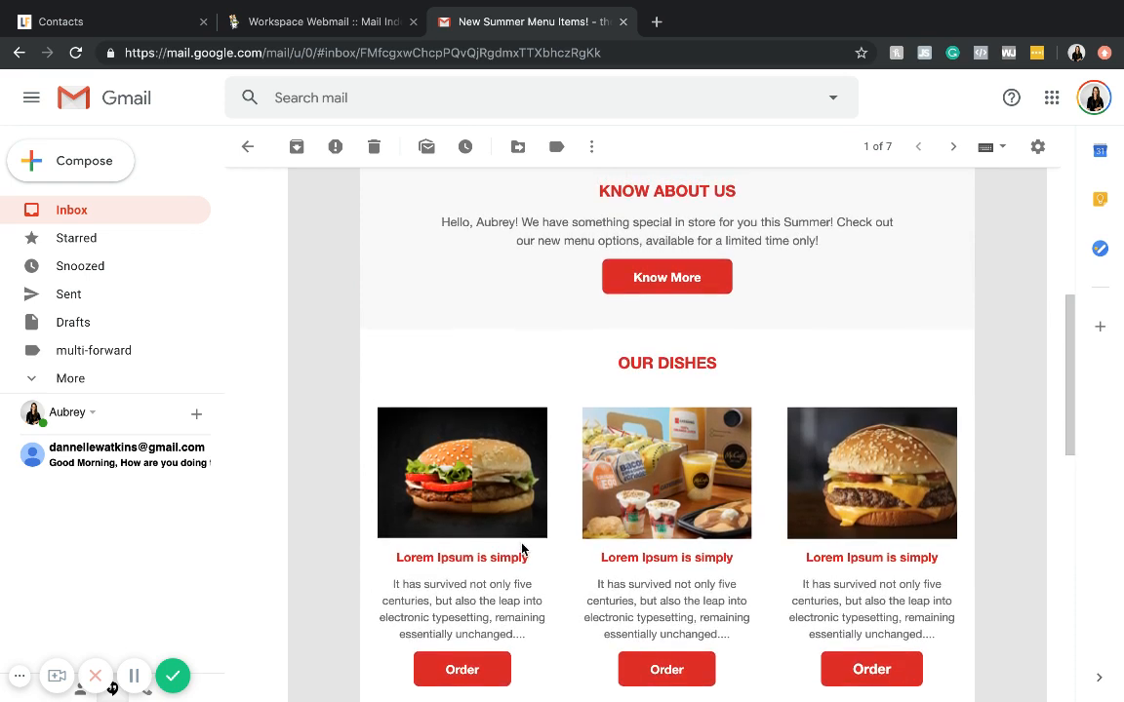
scroll(522, 549, up, 1)
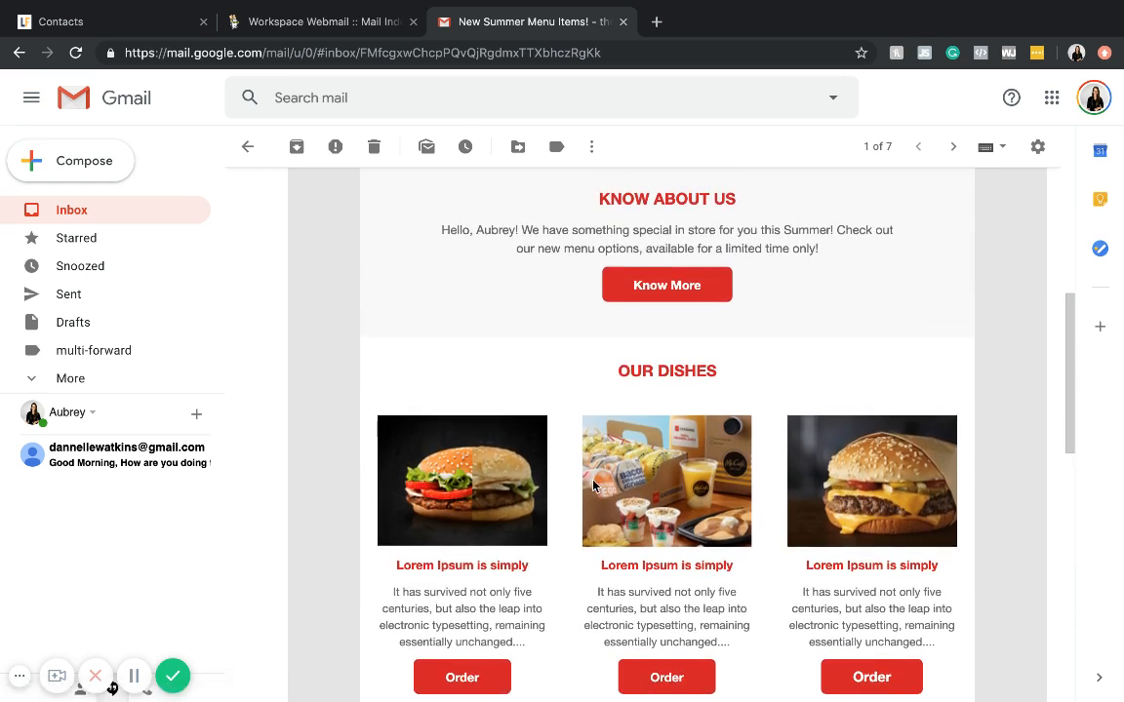